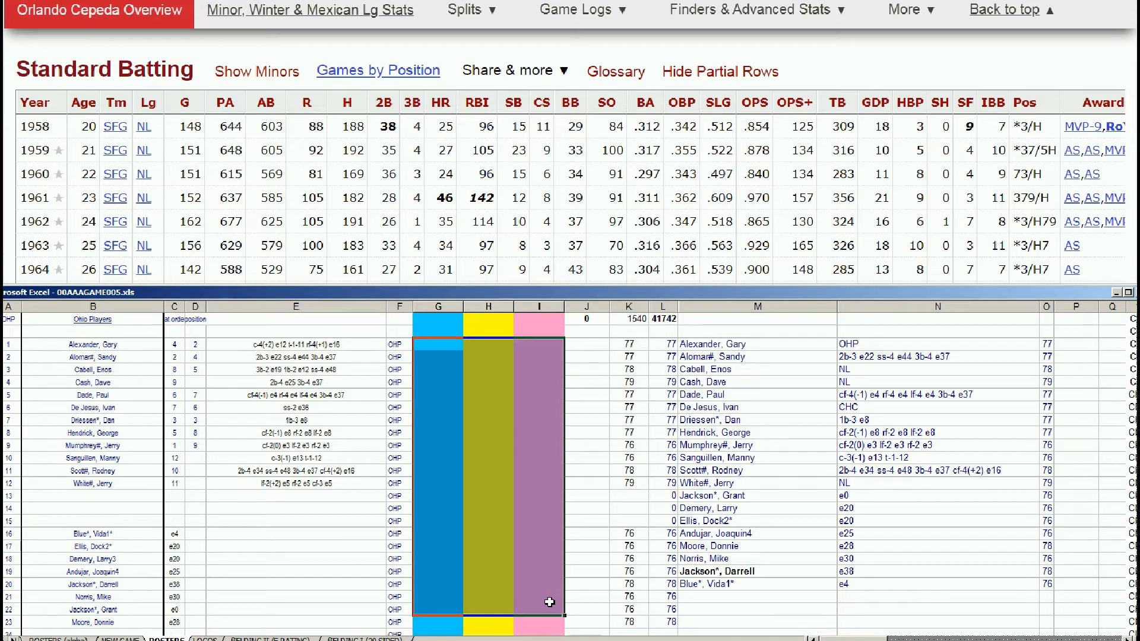
click(528, 394)
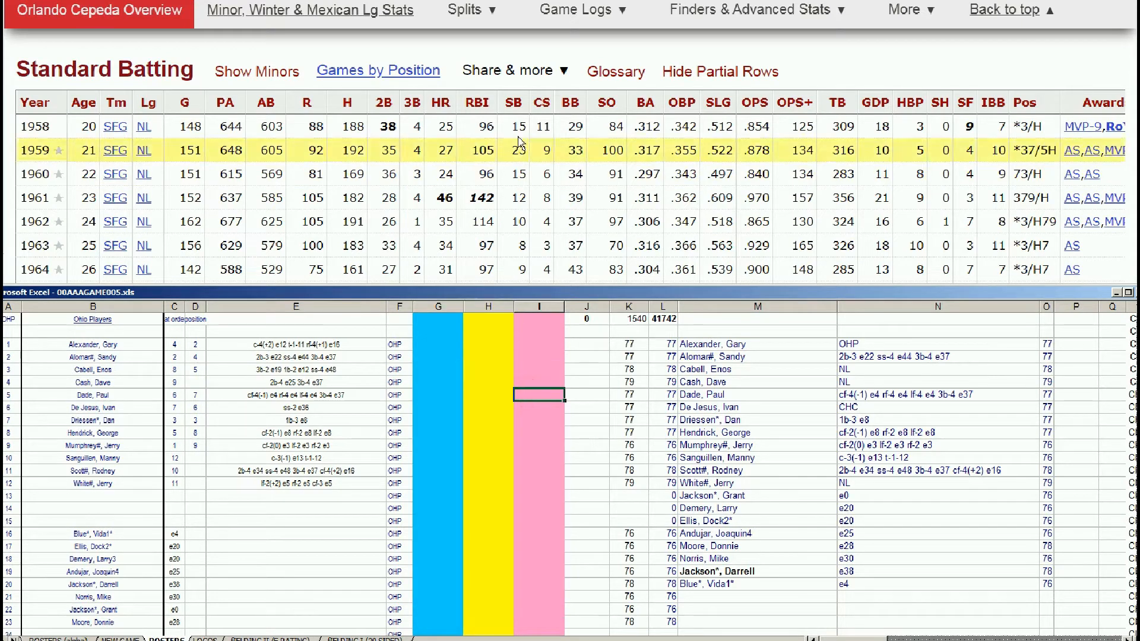
scroll(837, 110, up, 5)
scroll(828, 149, down, 4)
scroll(806, 191, down, 1)
click(573, 382)
click(1137, 311)
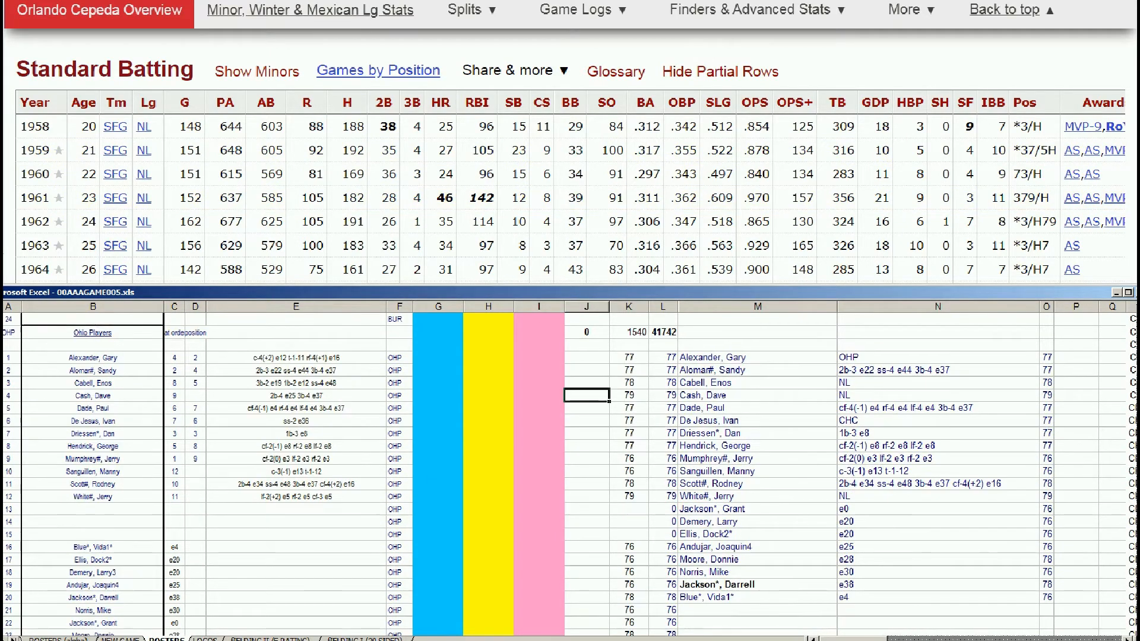
click(1138, 630)
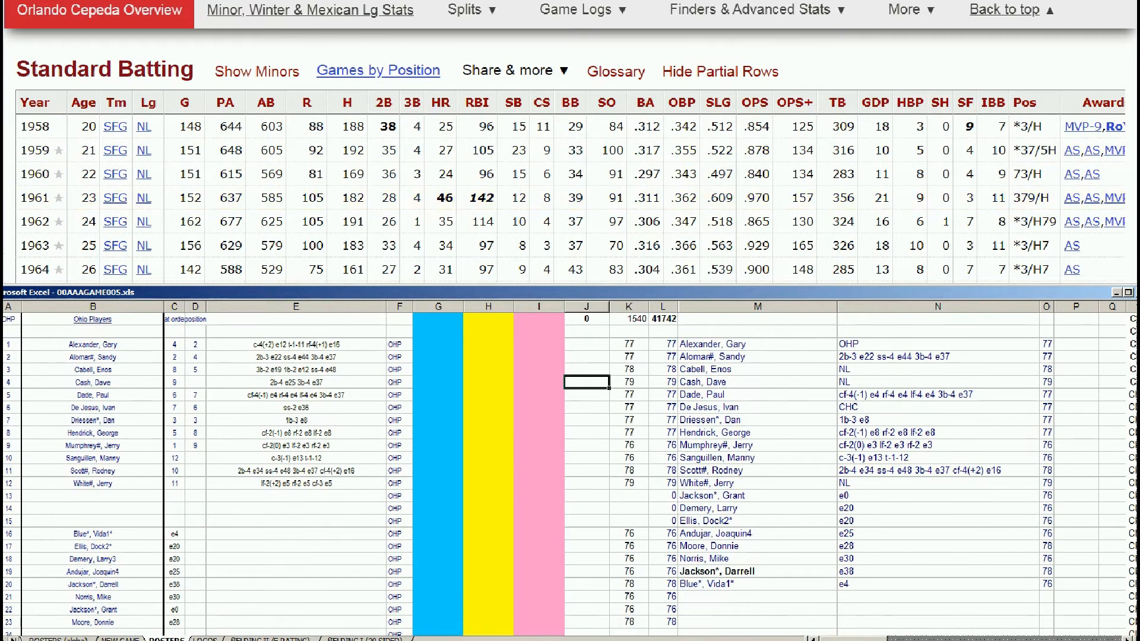
- Look up Jerry Mumphrey on Baseball Reference and review his yearly batting statistics for the late 1970s
click(1005, 10)
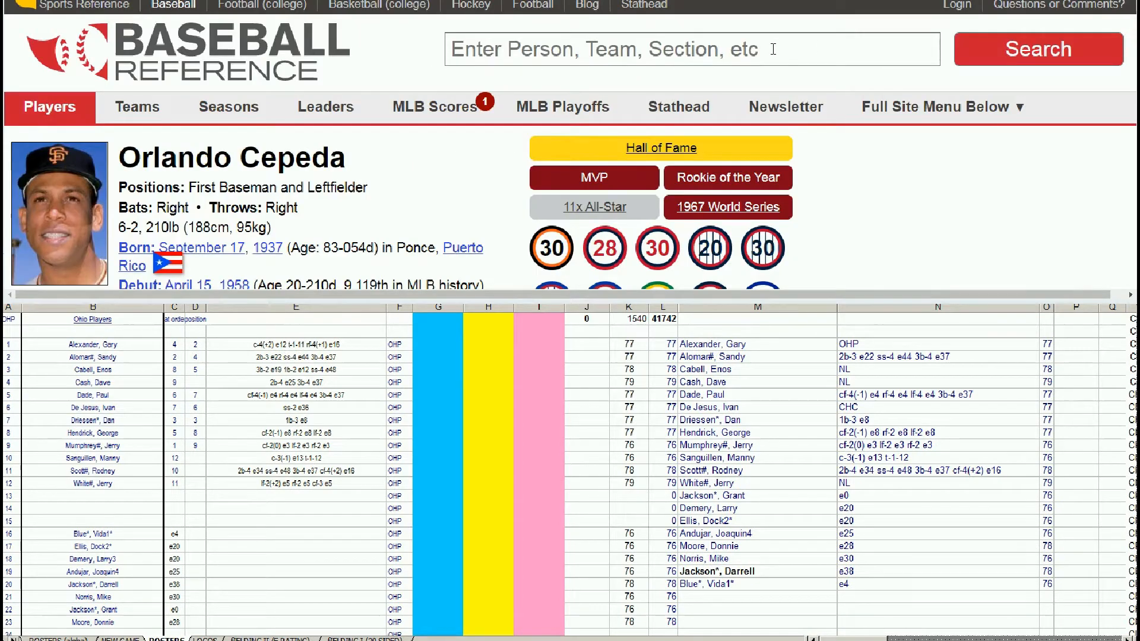
click(773, 49)
text(mump)
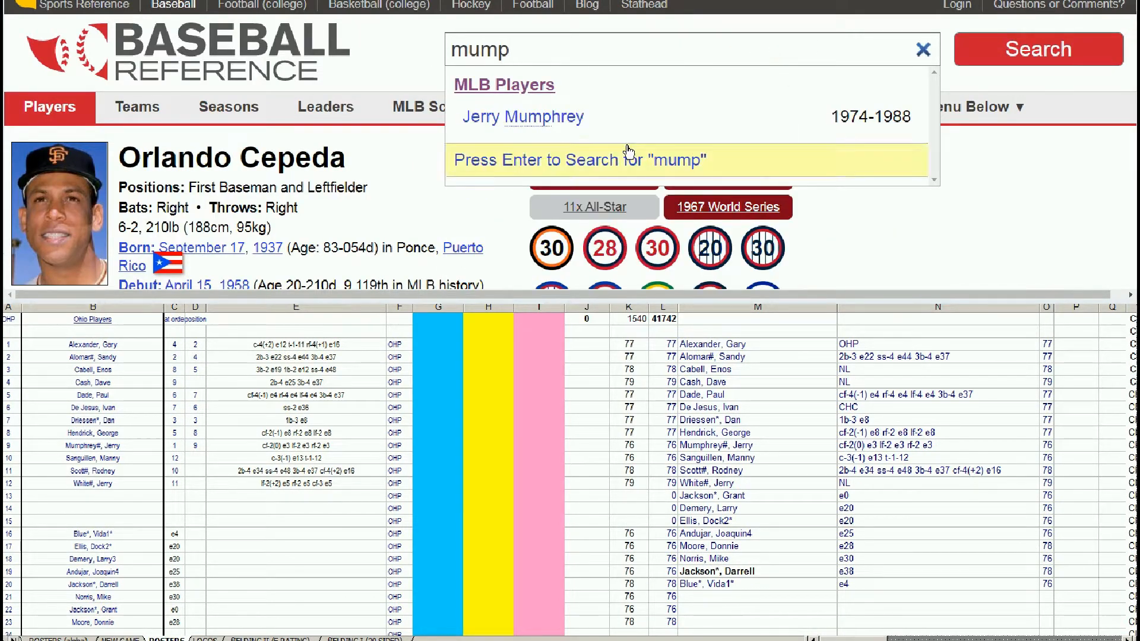
click(575, 120)
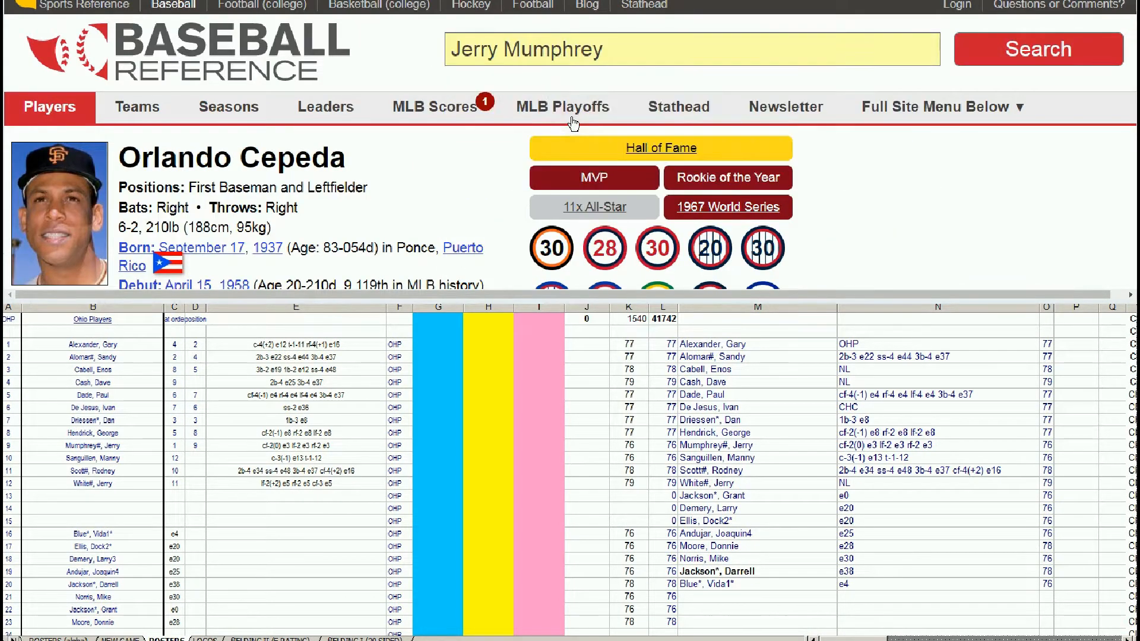
scroll(537, 151, down, 5)
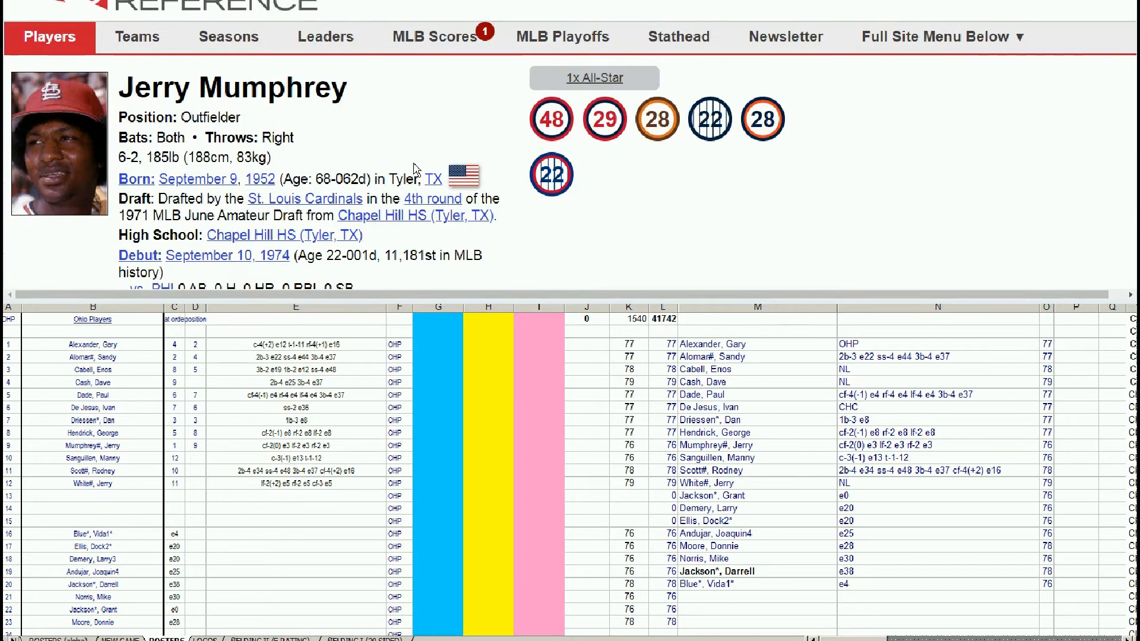
scroll(536, 151, down, 10)
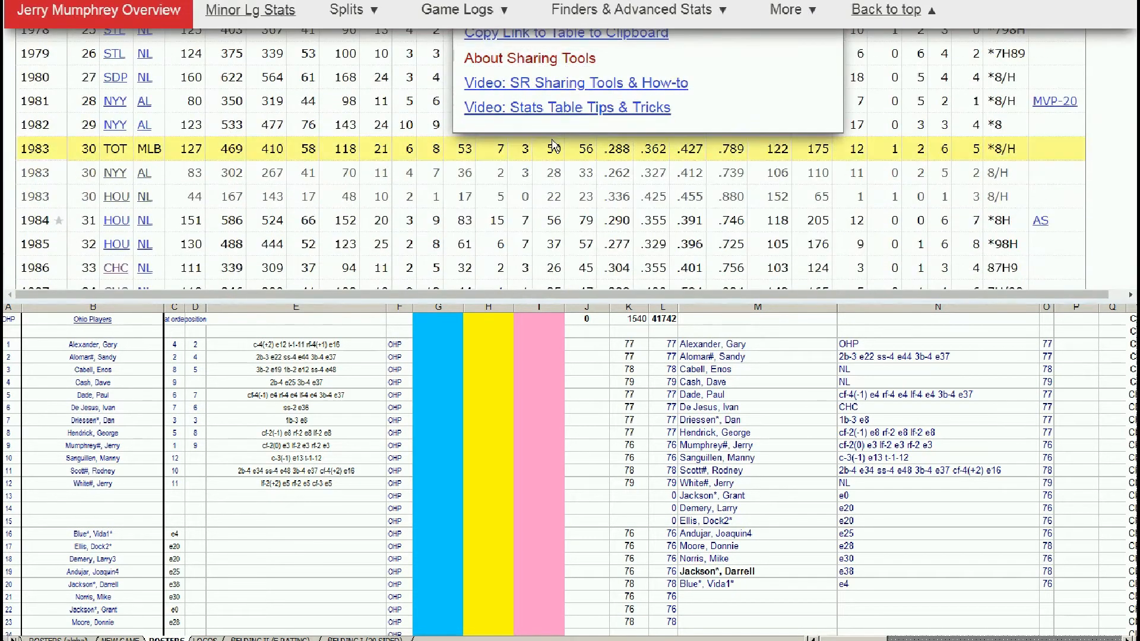
scroll(308, 191, up, 1)
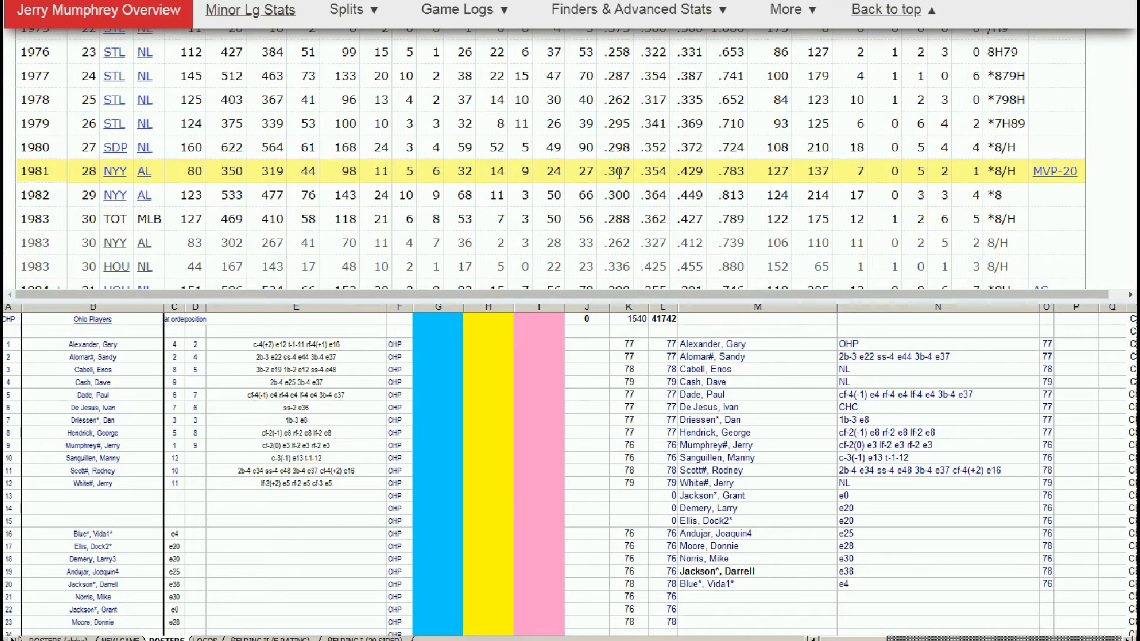
- In the Excel roster, enter 10000 in the blue column G for Jerry Mumphrey
click(438, 356)
click(437, 346)
key(Down)
key(Down)
key(Down)
key(Down)
key(Down)
key(Down)
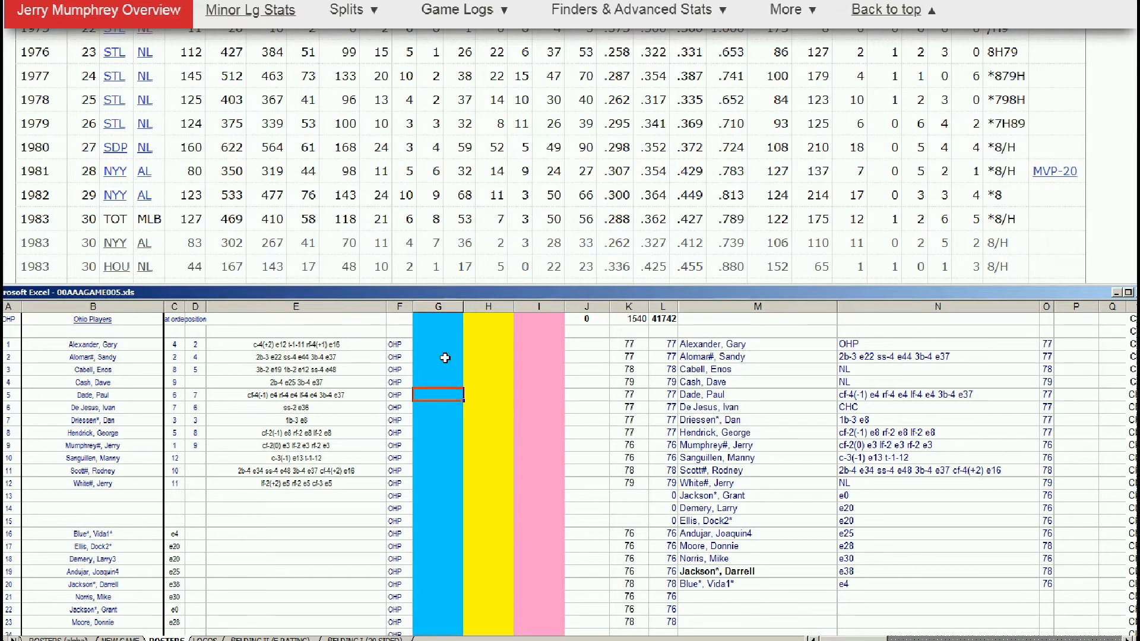
key(Down)
key(Down)
text(10000)
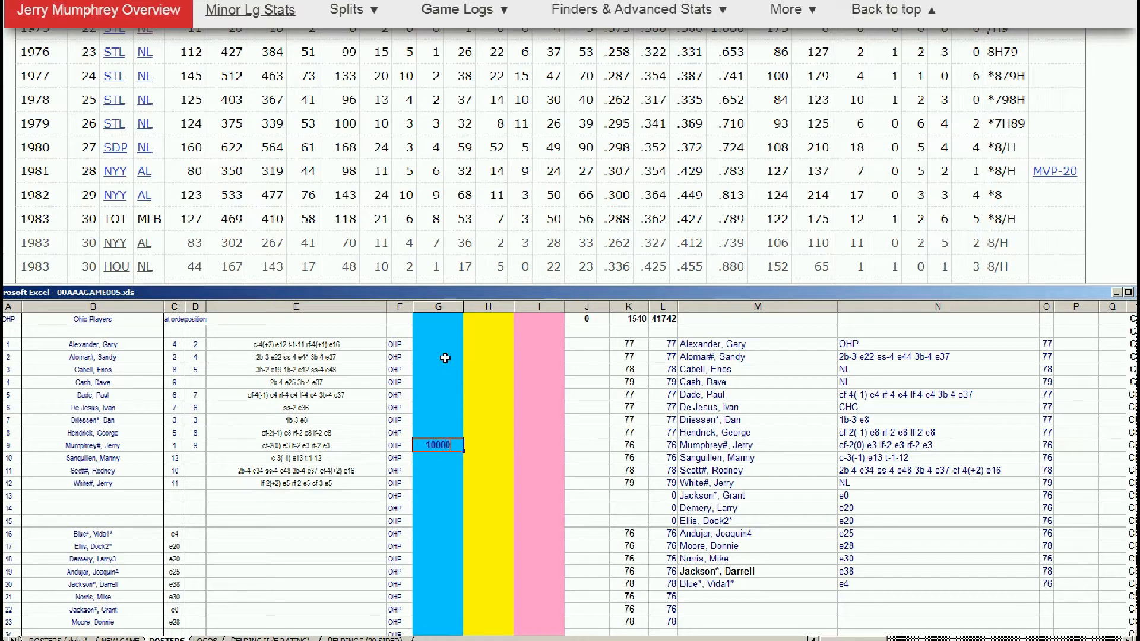
key(Return)
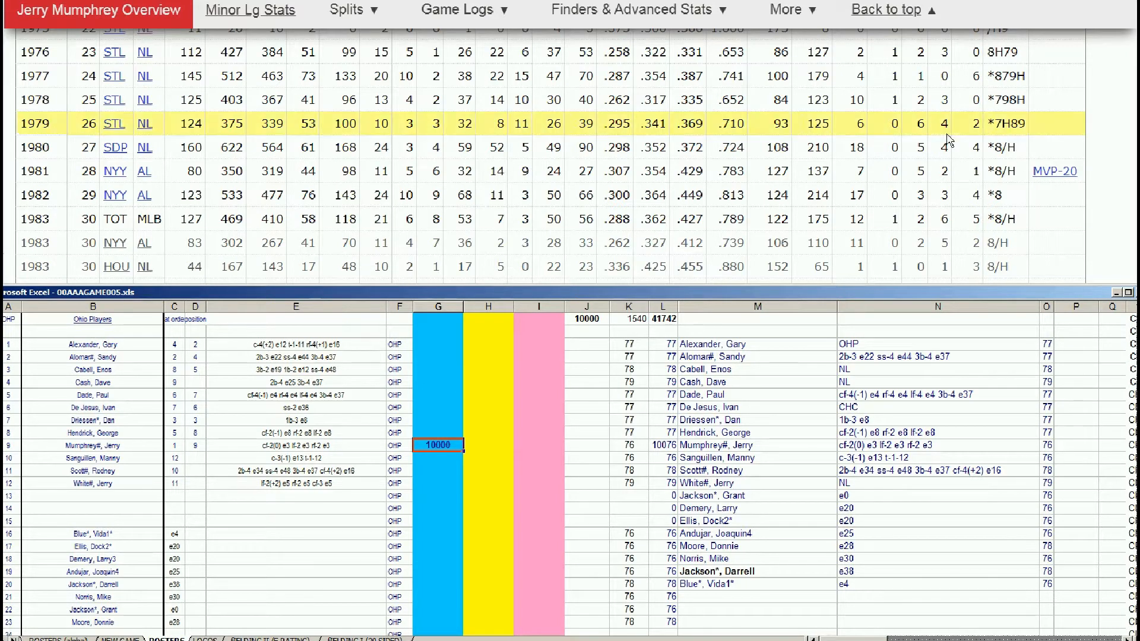
- Find Manny Sanguillen on Baseball Reference and review his season-by-season batting table
click(1135, 32)
drag(1135, 33, 1136, 7)
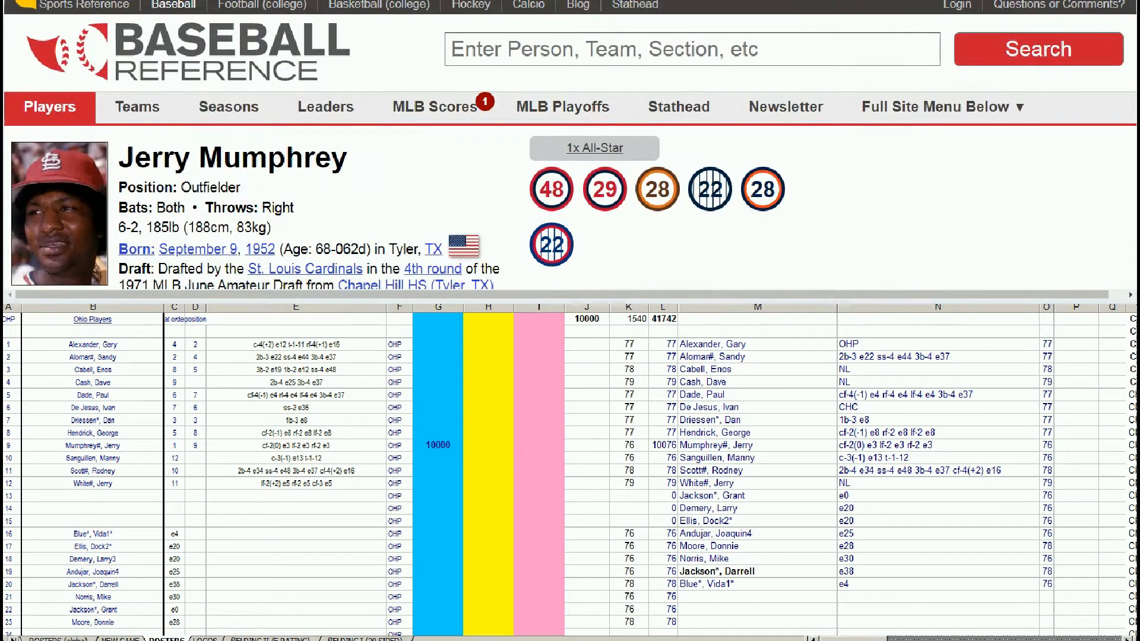
click(712, 41)
text(sangu)
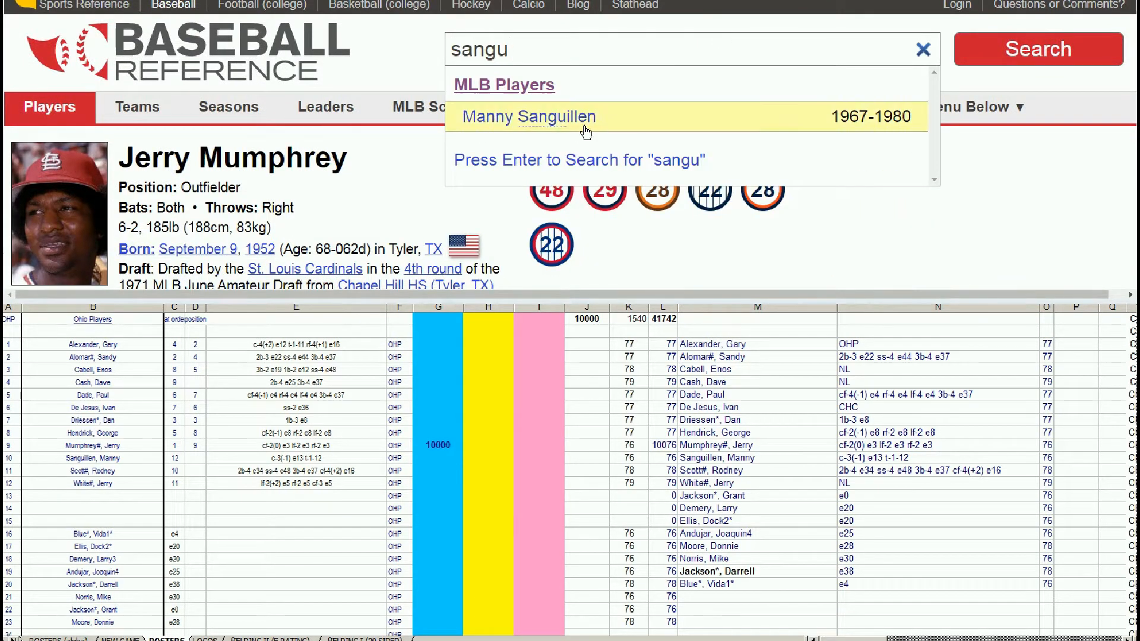
click(554, 117)
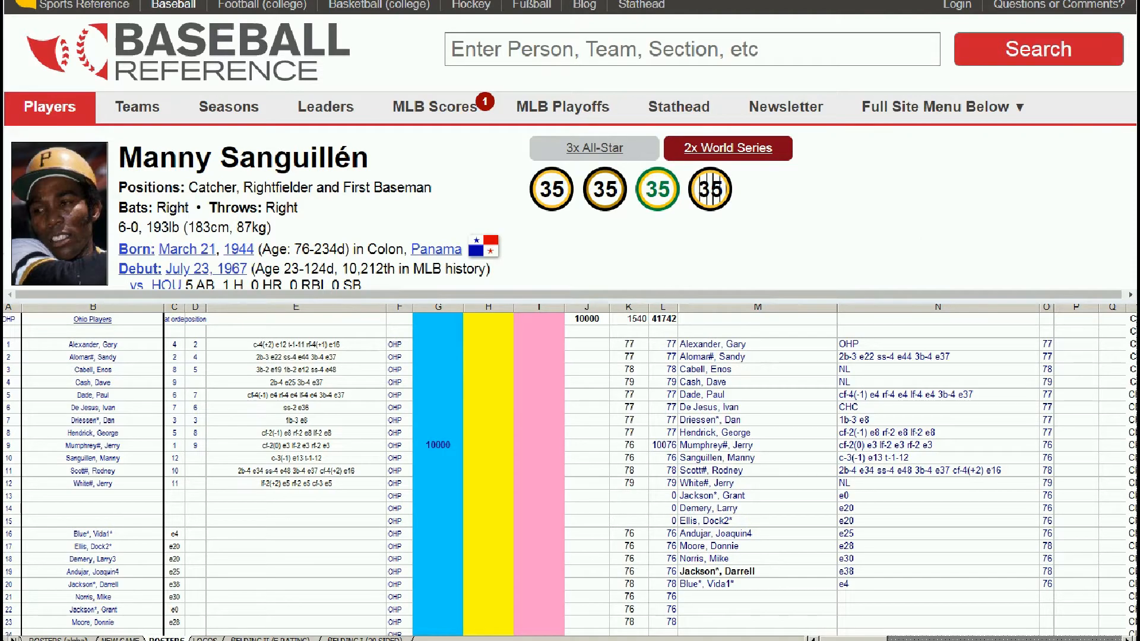
scroll(570, 146, down, 15)
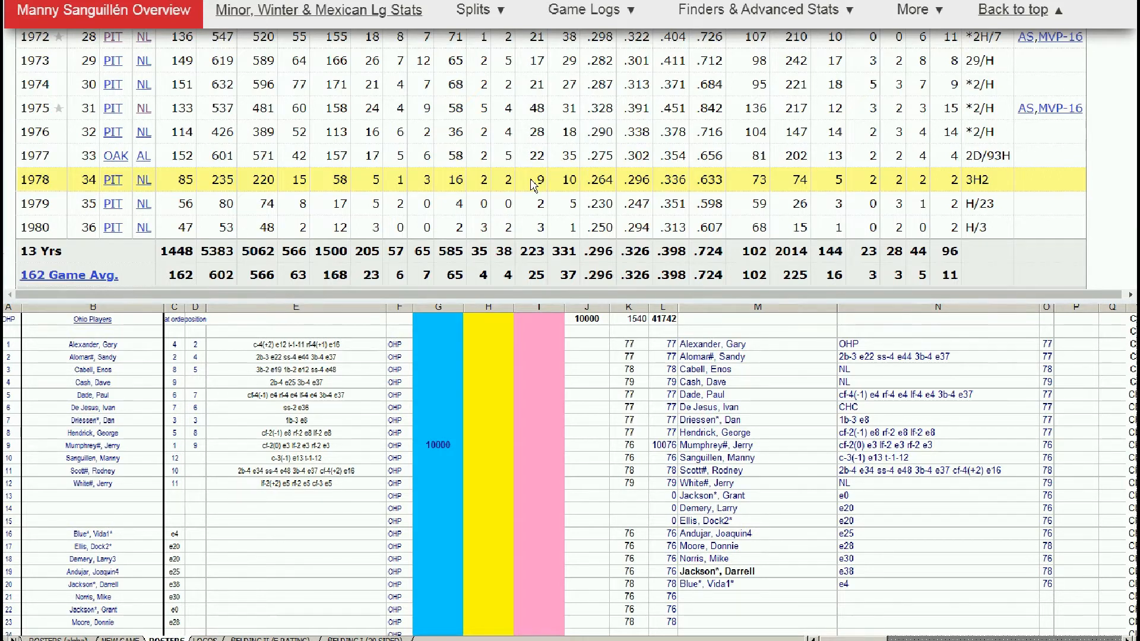
- In the Excel roster, enter 100 in the yellow column H for Manny Sanguillen
click(487, 472)
click(487, 458)
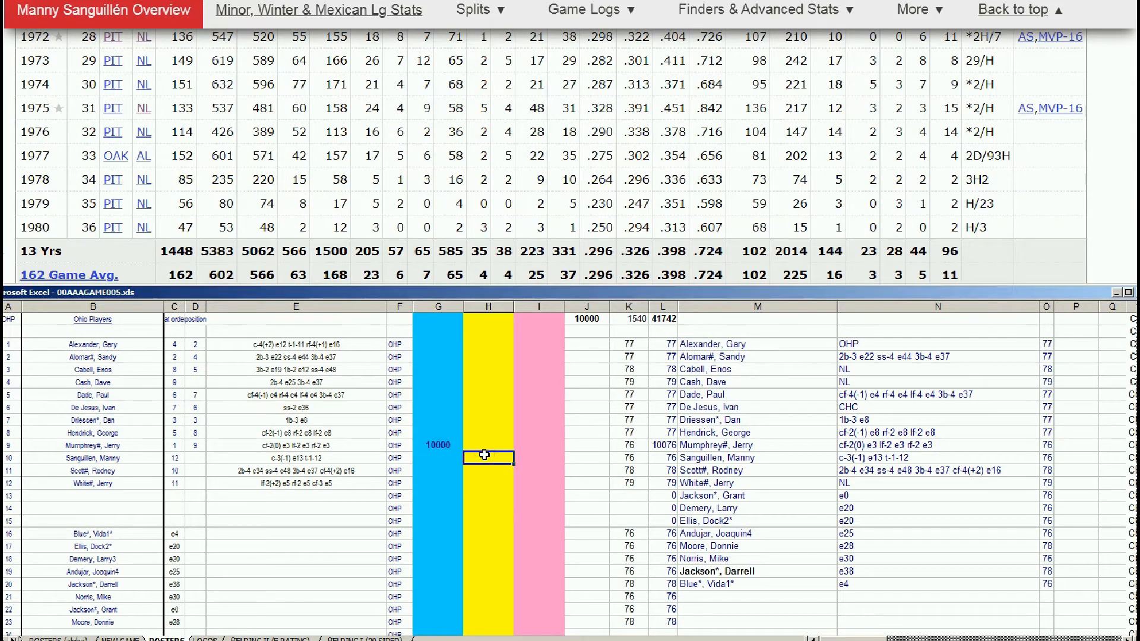
double_click(487, 459)
text(100)
key(Return)
- Search Baseball Reference for Vida Blue and examine his standard pitching seasons
drag(1137, 54, 1137, 34)
click(675, 53)
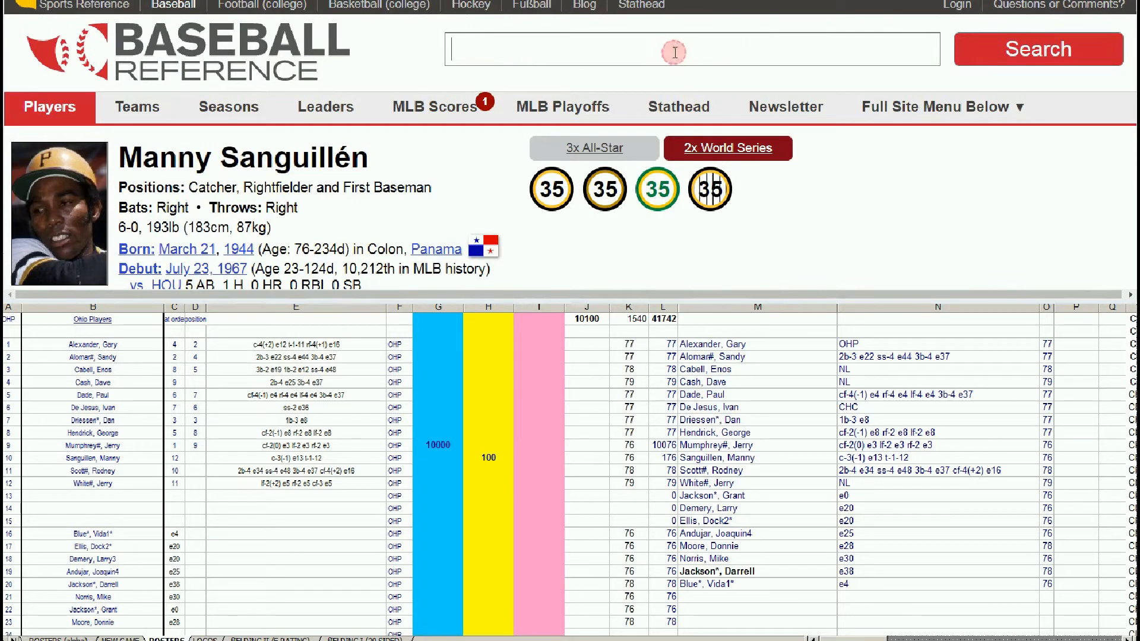
text(blue)
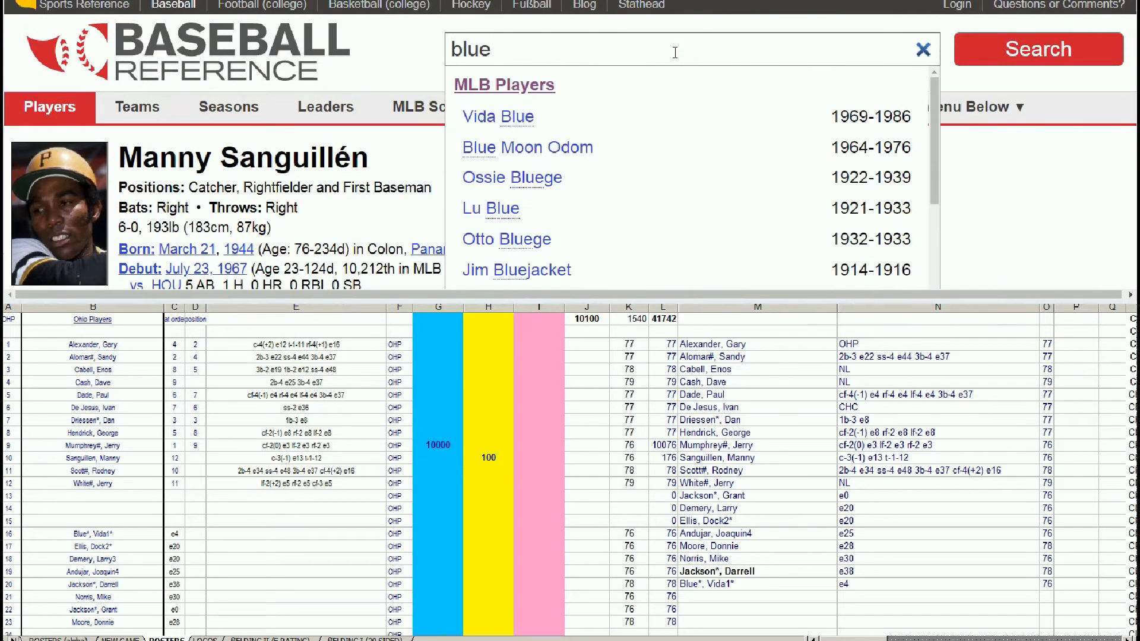
click(526, 121)
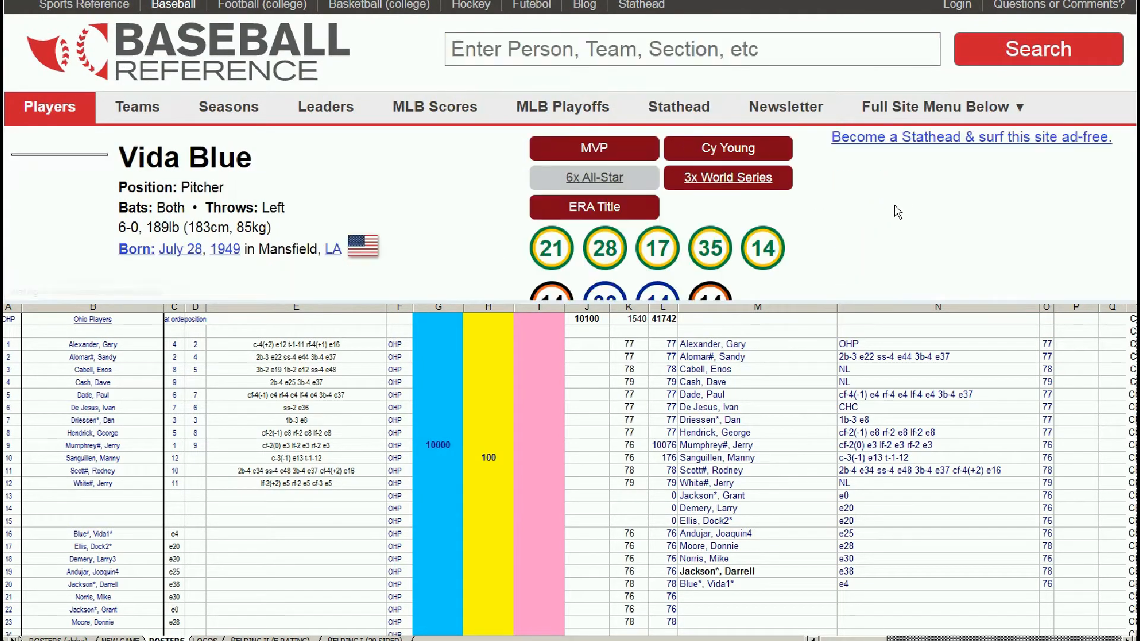
scroll(944, 202, down, 6)
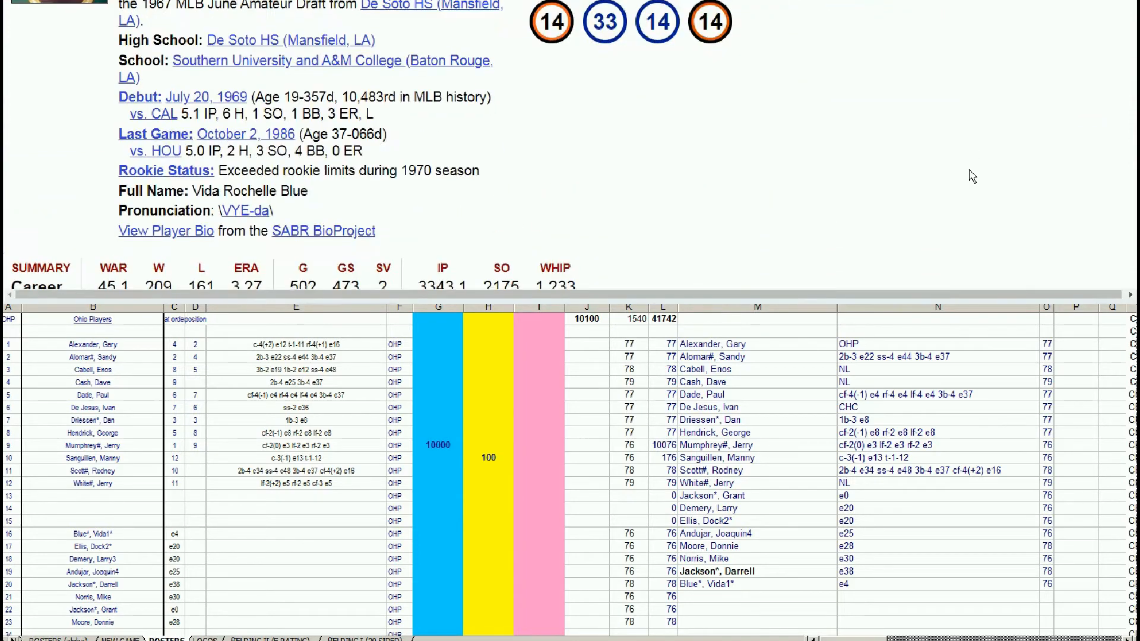
scroll(972, 177, down, 10)
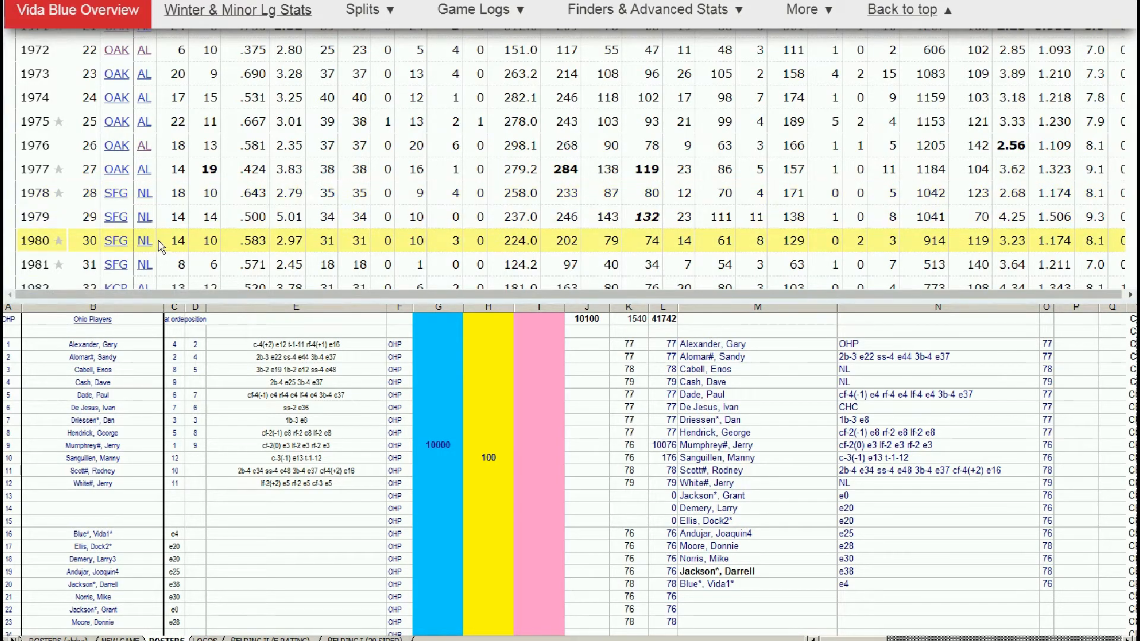
- In the Excel roster, enter 10000 in the blue column G for Vida Blue
click(421, 536)
click(421, 535)
text(10000)
key(Return)
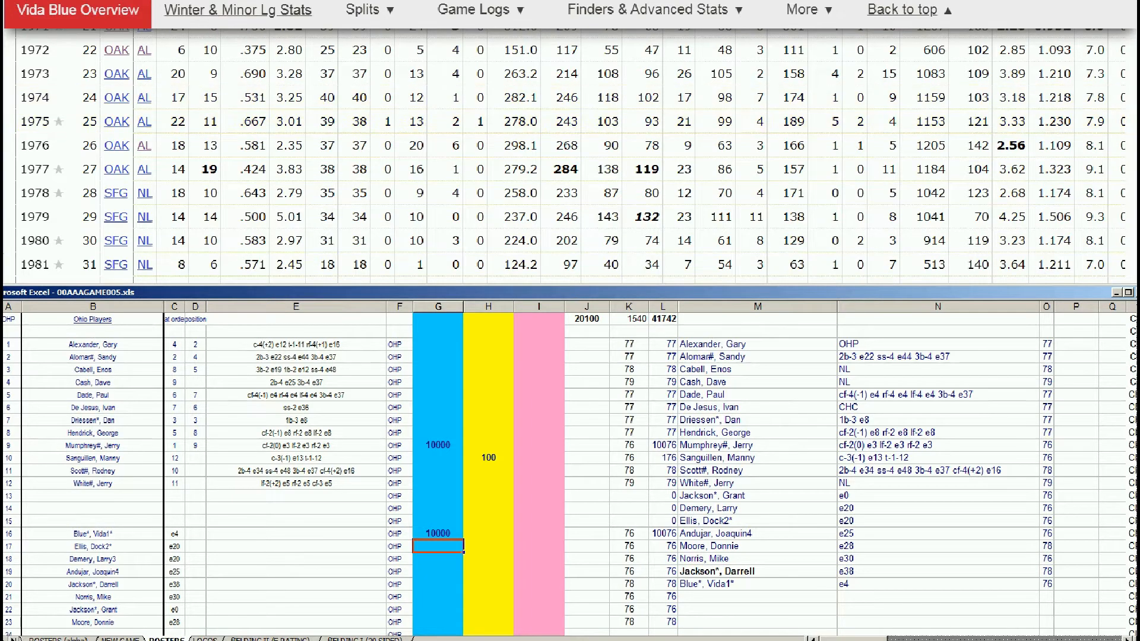
- Search Baseball Reference for Dock Ellis and examine his standard pitching lines from 1975 to 1979
click(902, 10)
click(790, 47)
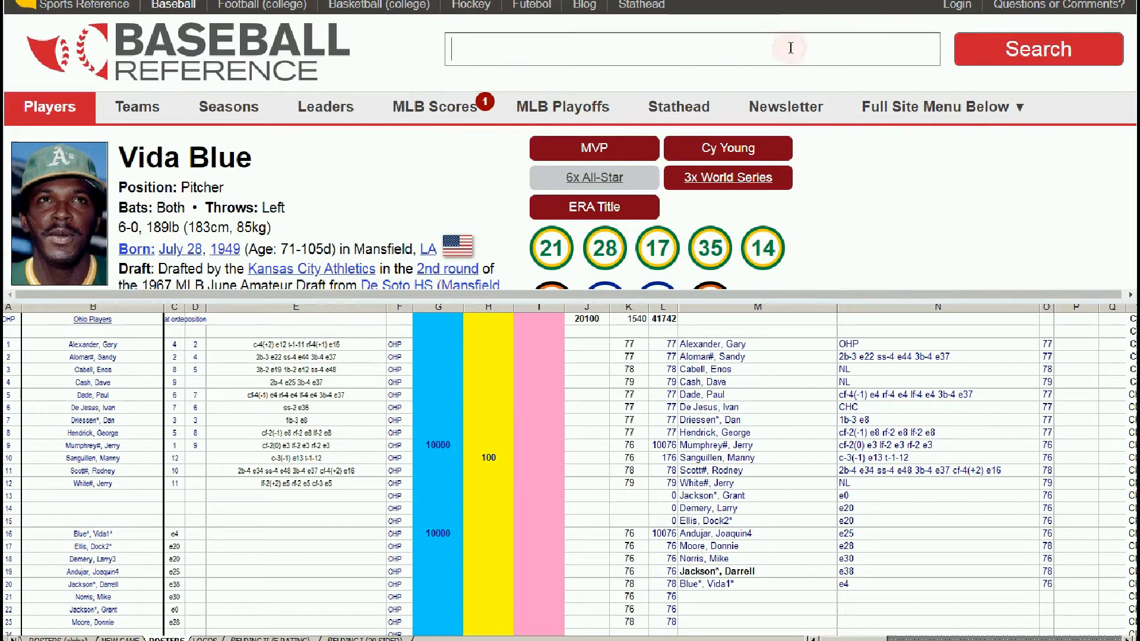
text(dock ellis)
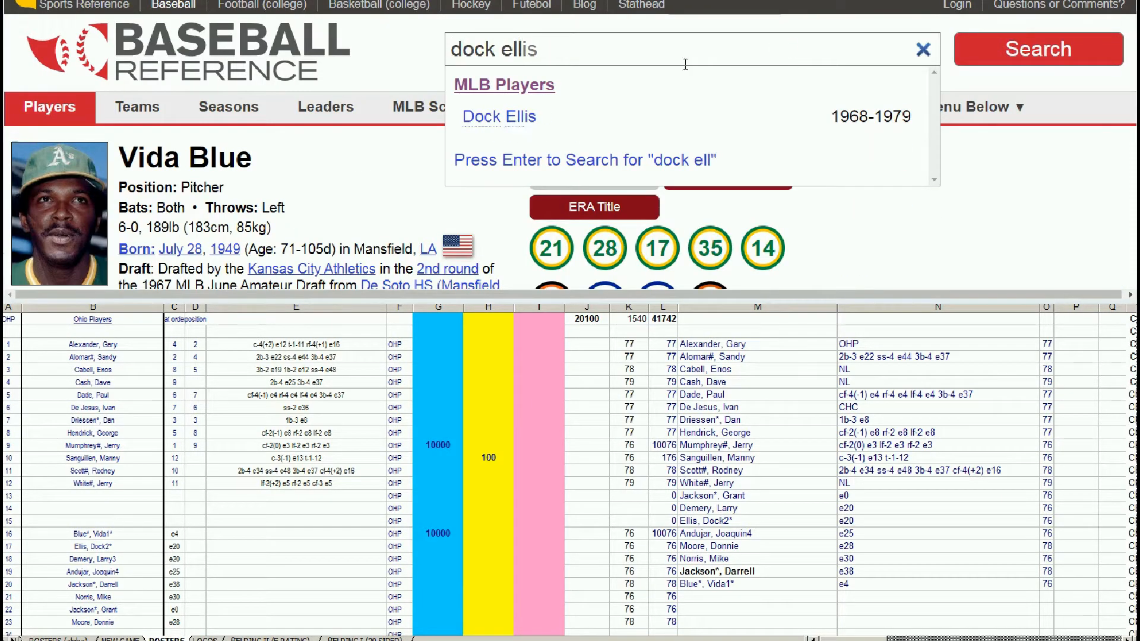
click(529, 117)
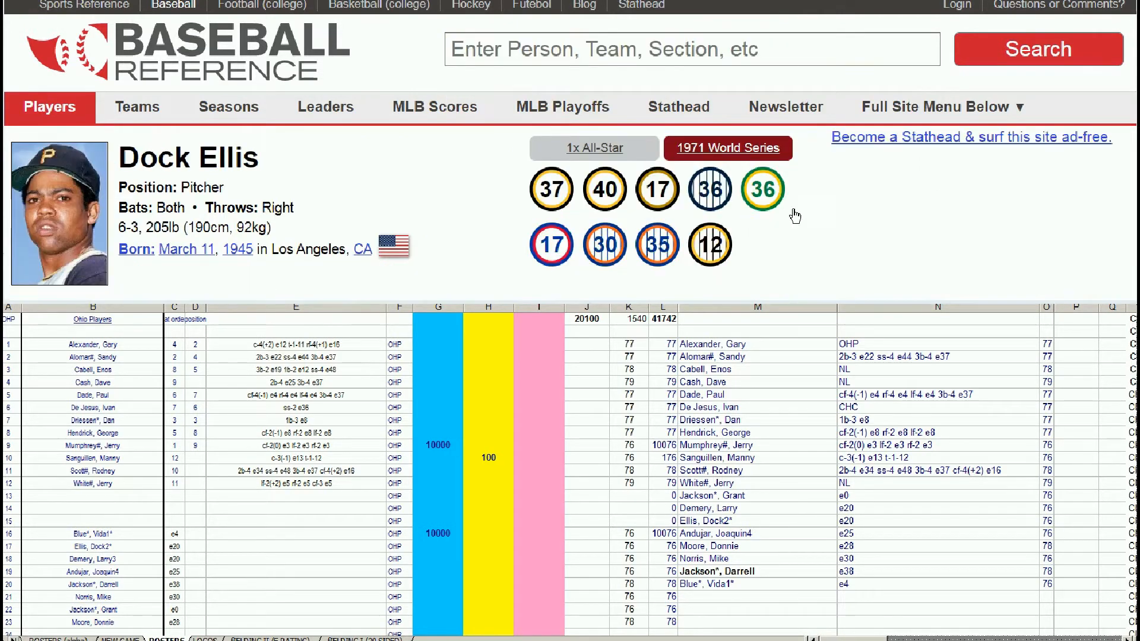
scroll(838, 209, down, 5)
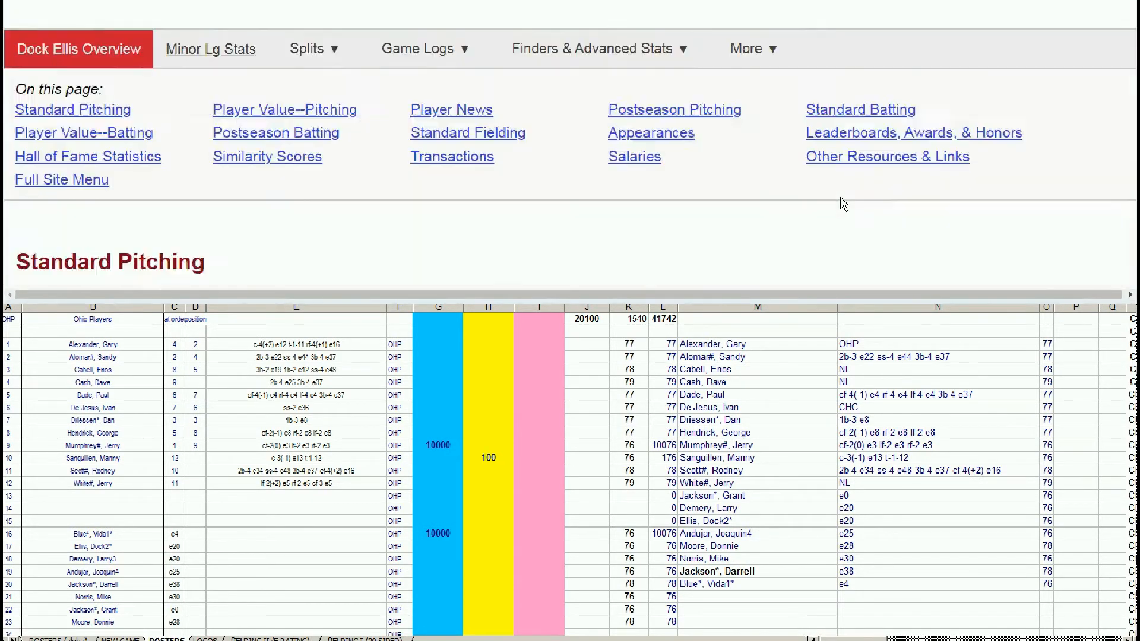
scroll(843, 203, down, 8)
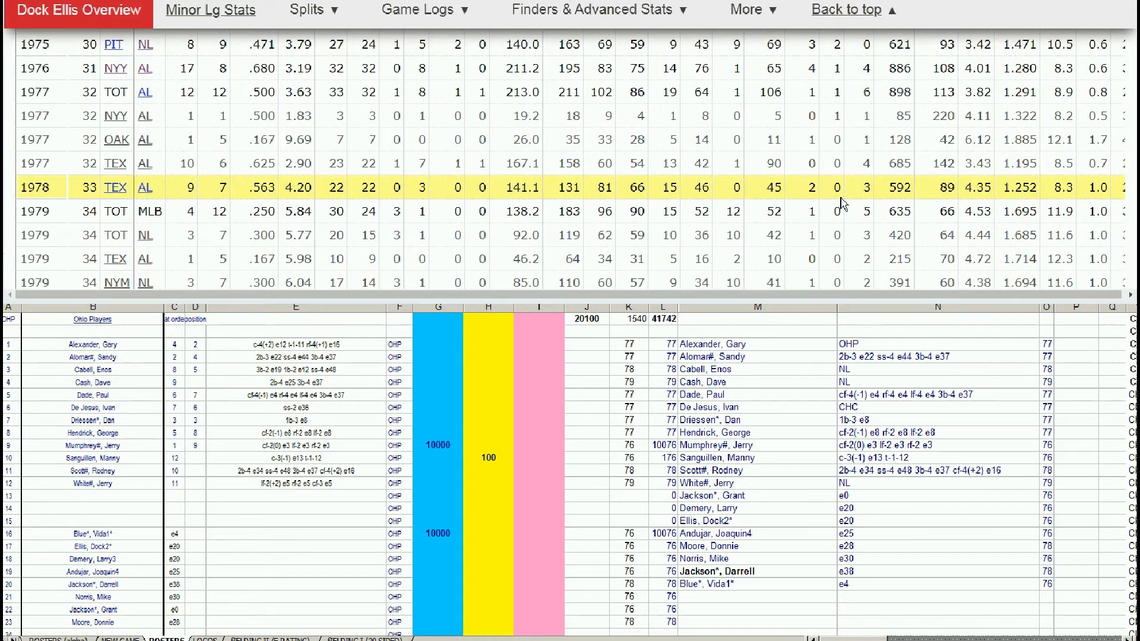
scroll(843, 204, down, 3)
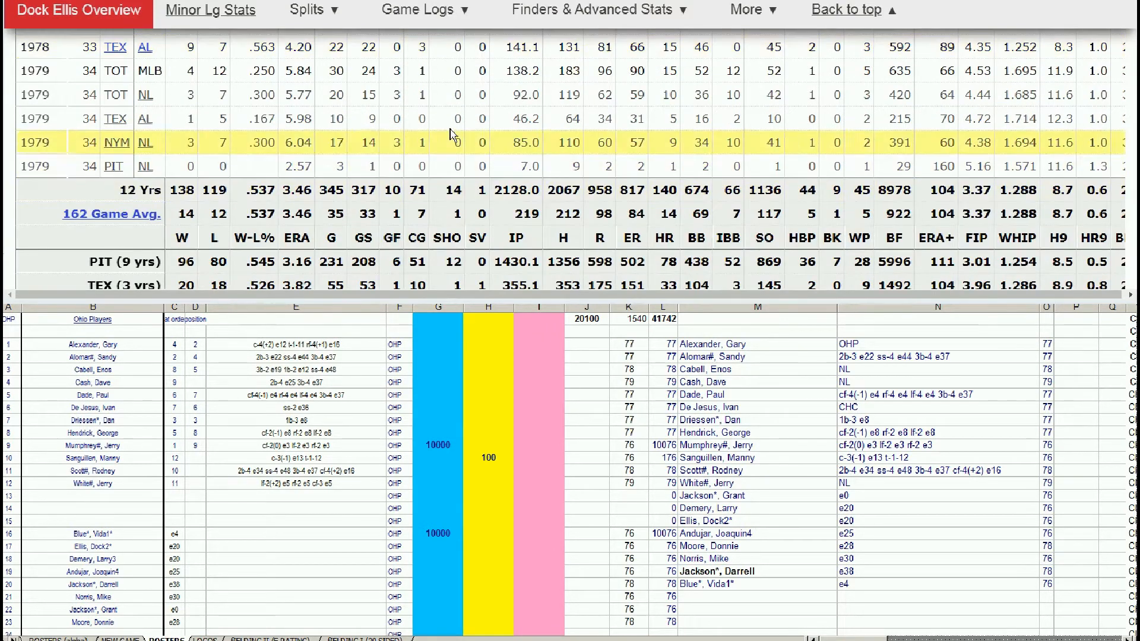
scroll(135, 107, up, 1)
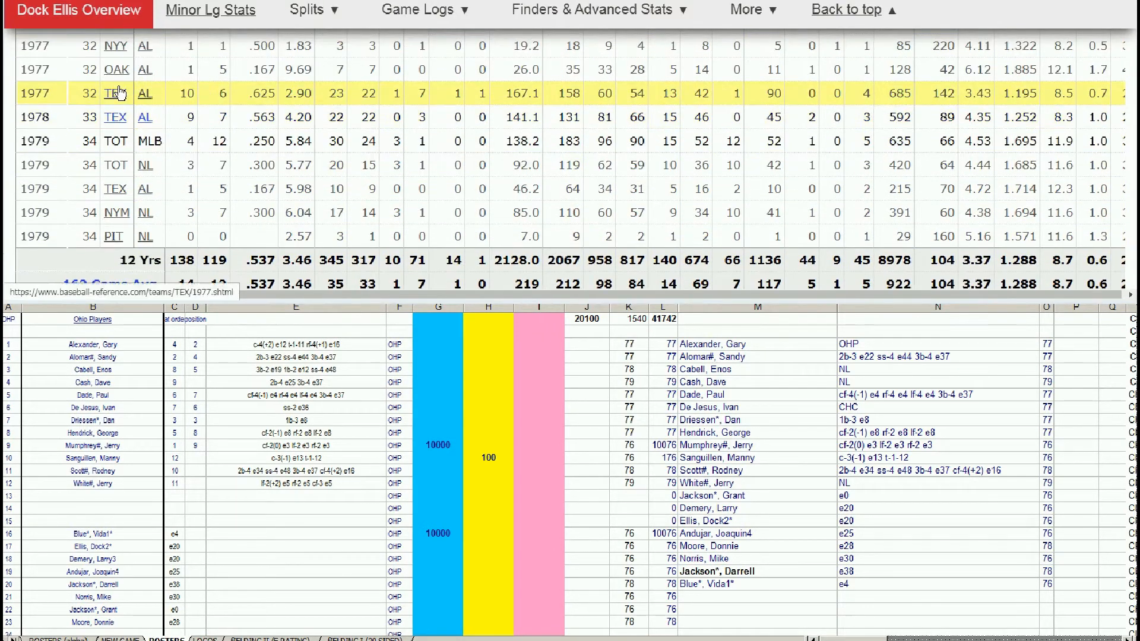
scroll(131, 101, up, 3)
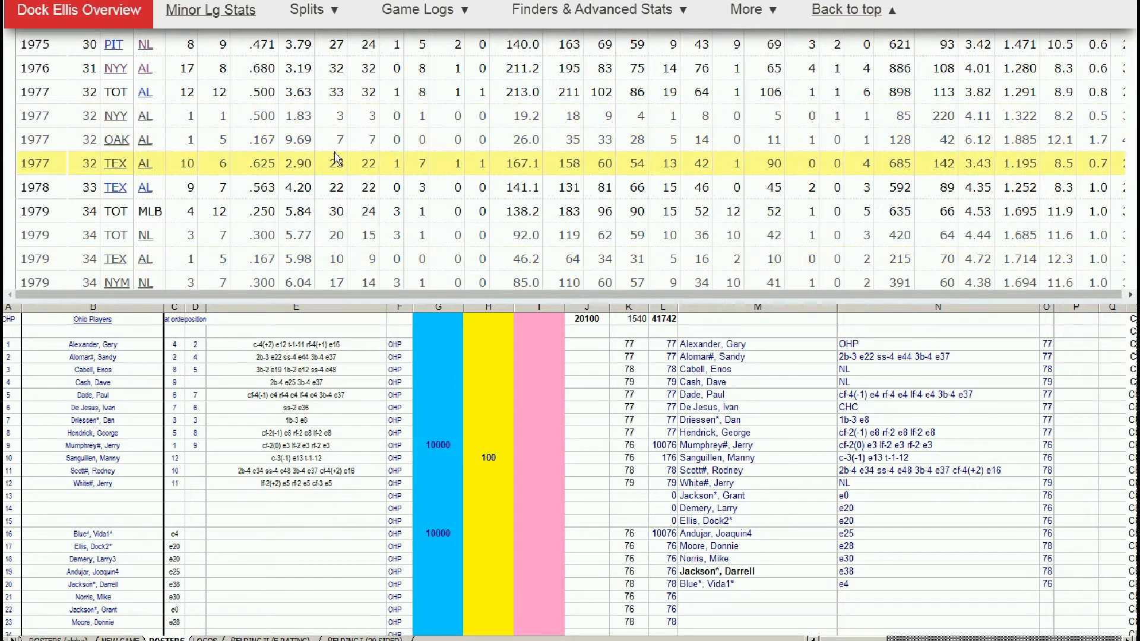
mouse_move(306, 164)
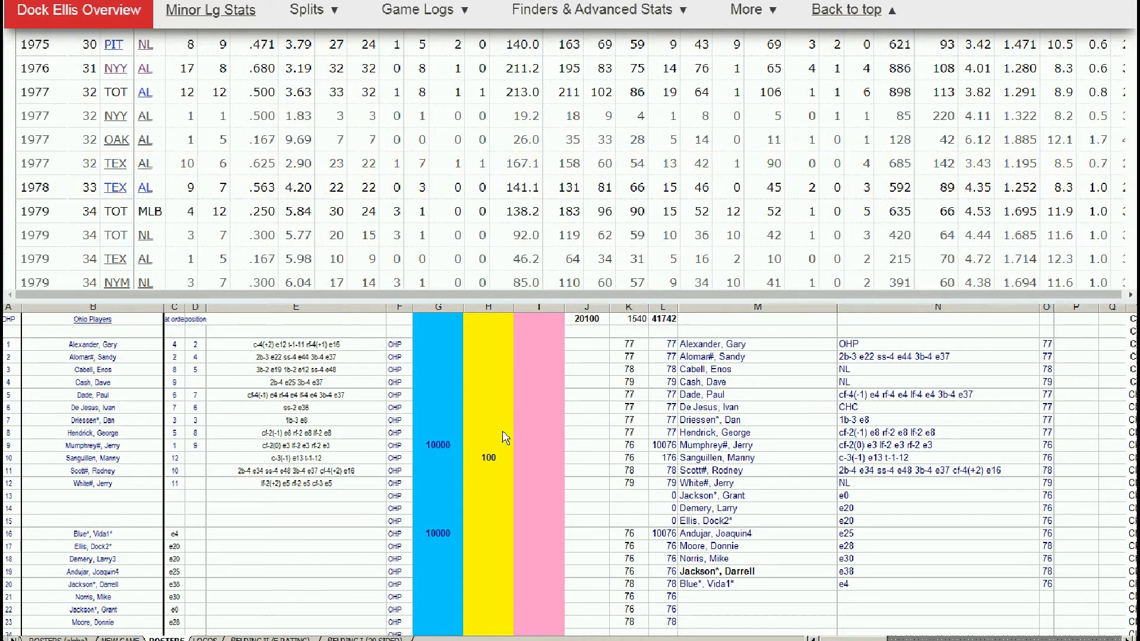
- In the Excel roster, enter 100 in the yellow column H for Dock Ellis
click(491, 481)
click(491, 480)
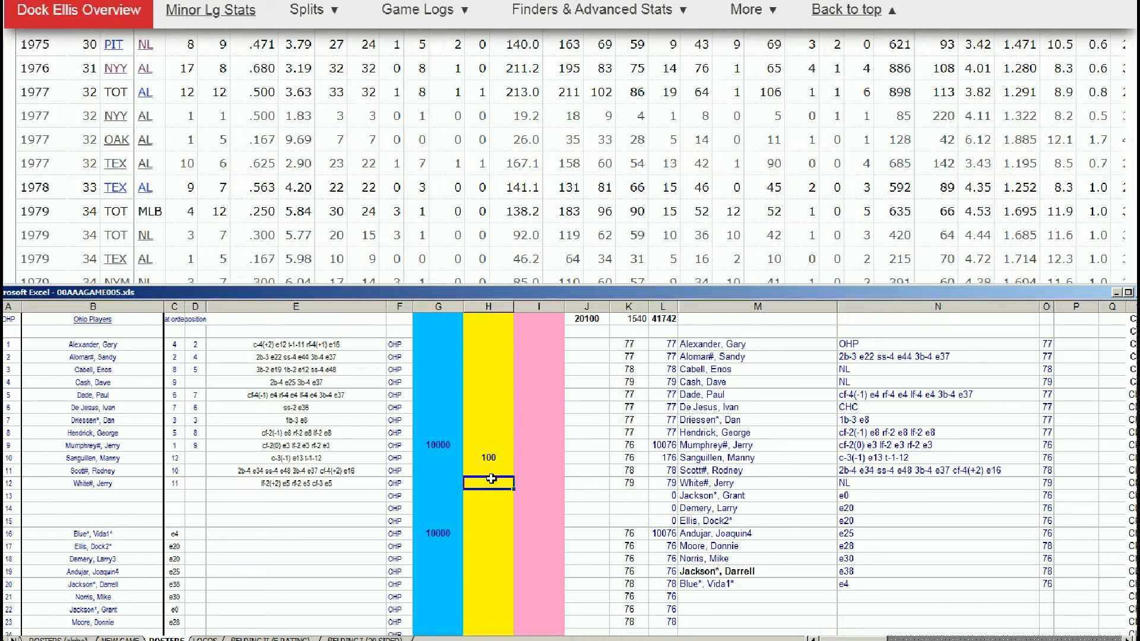
key(Down)
key(Down)
key(Down)
key(Down)
key(Down)
text(100)
click(458, 484)
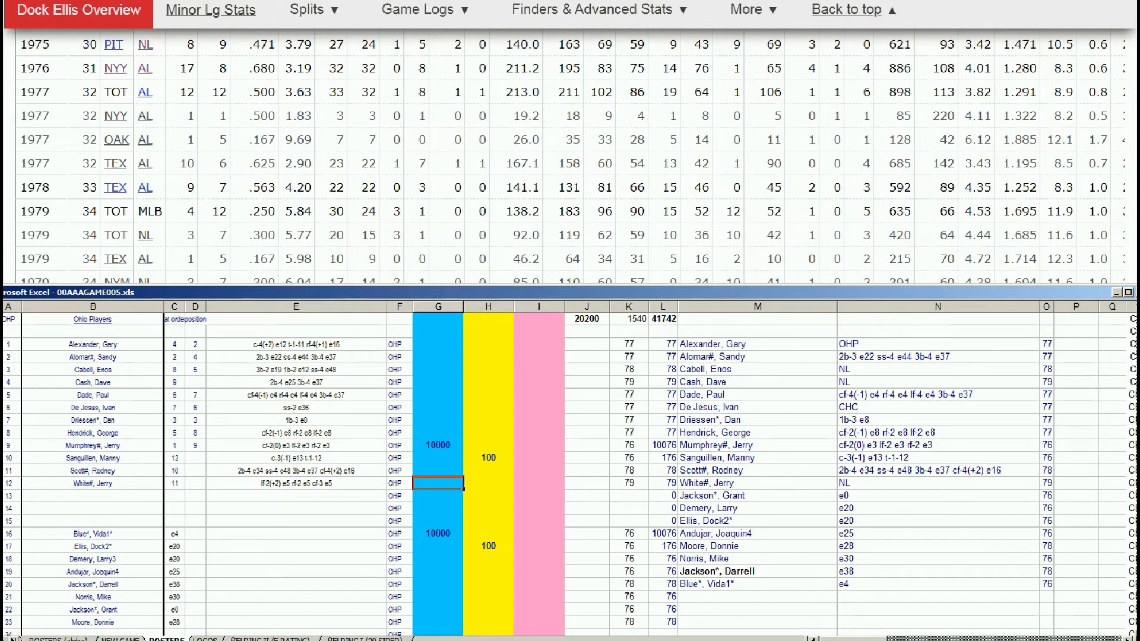
- Search Baseball Reference for Larry Demery and examine his standard pitching seasons, especially the 1976 and 1977 ERA
drag(1139, 50, 1138, 8)
click(726, 51)
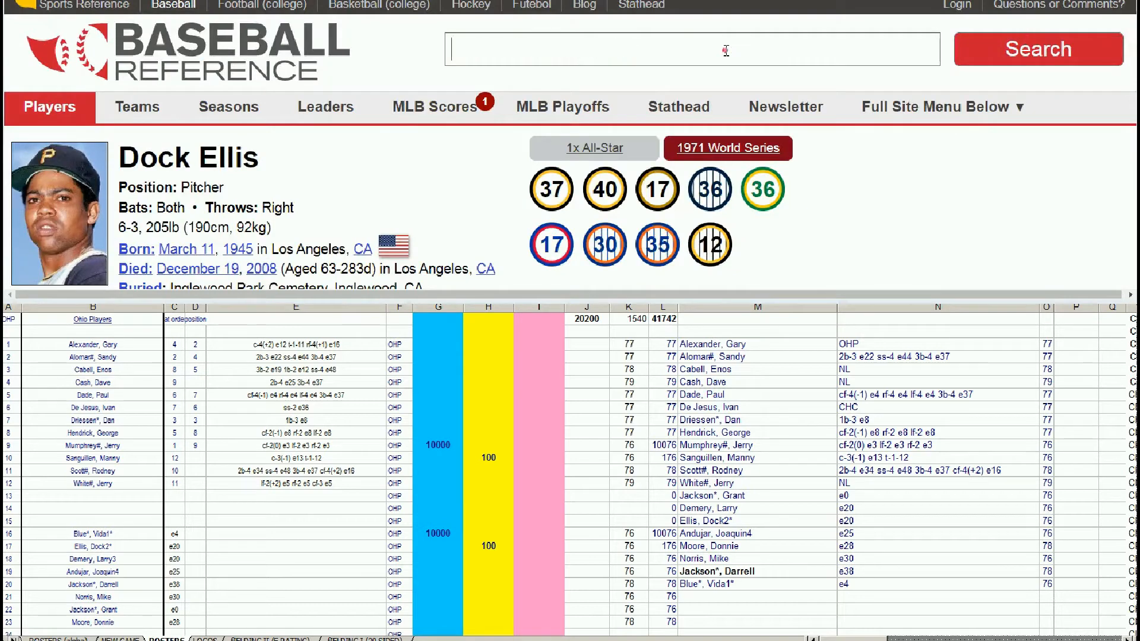
text(demery)
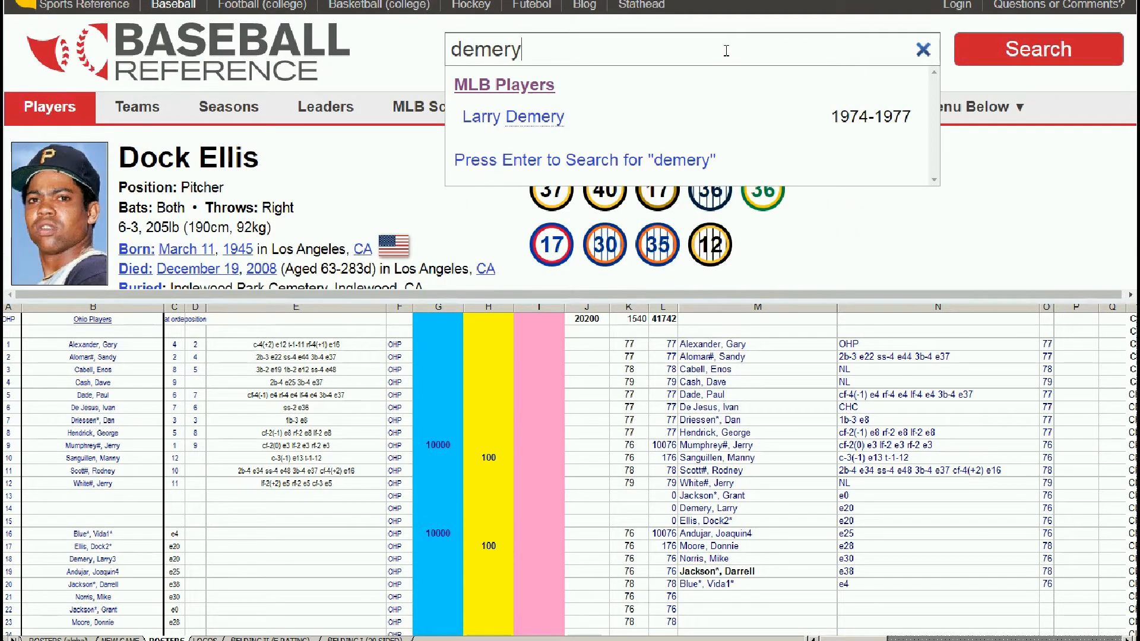
click(545, 116)
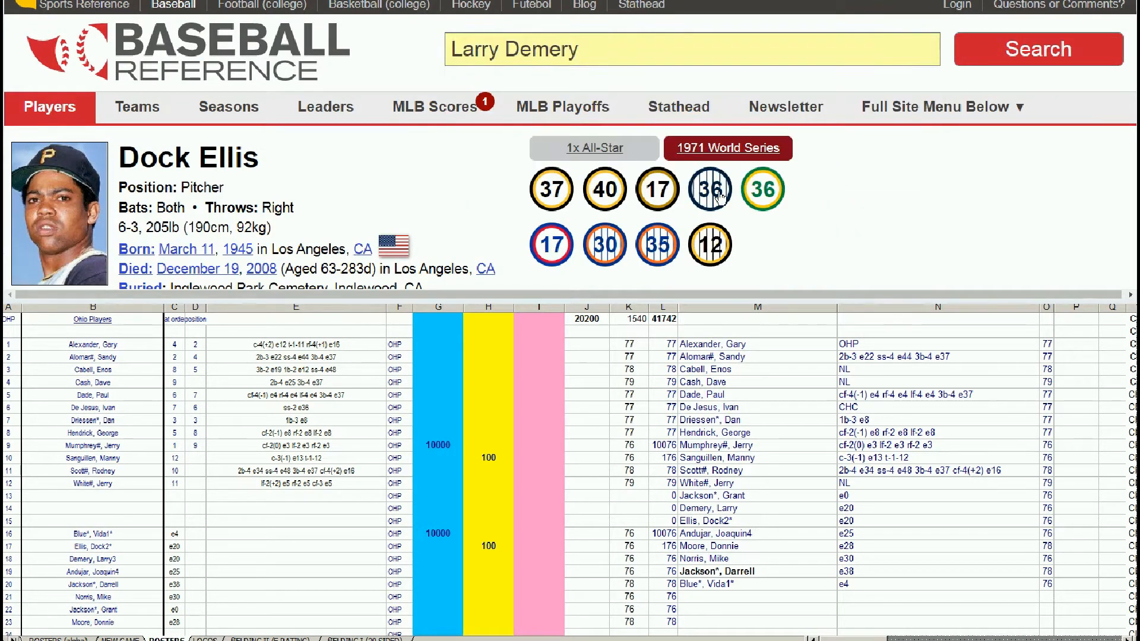
scroll(823, 207, down, 7)
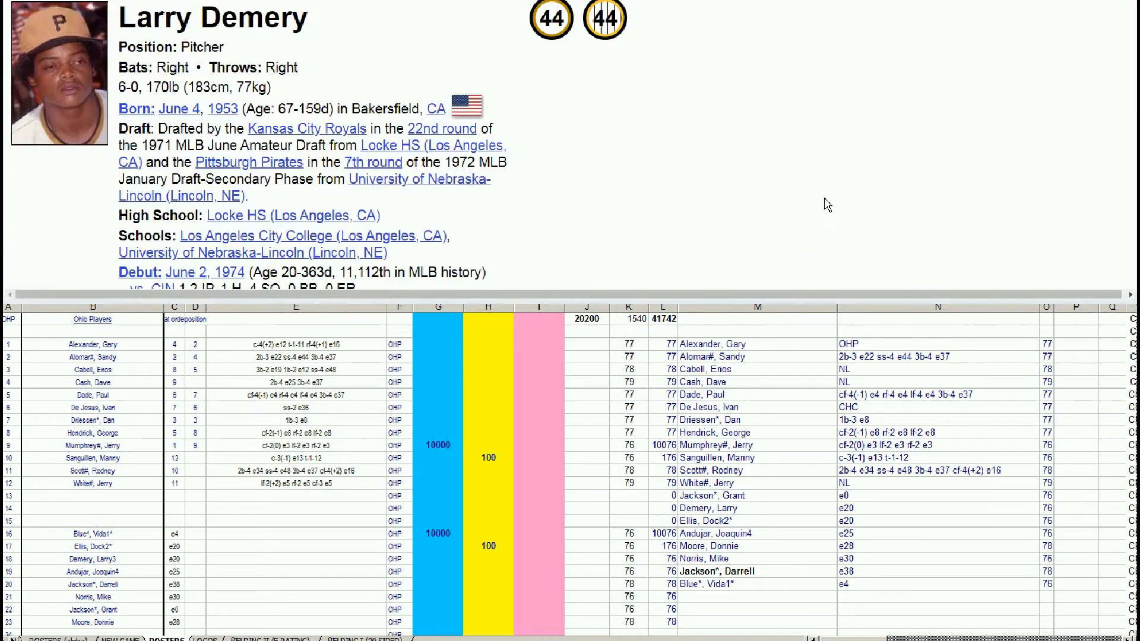
scroll(827, 205, down, 6)
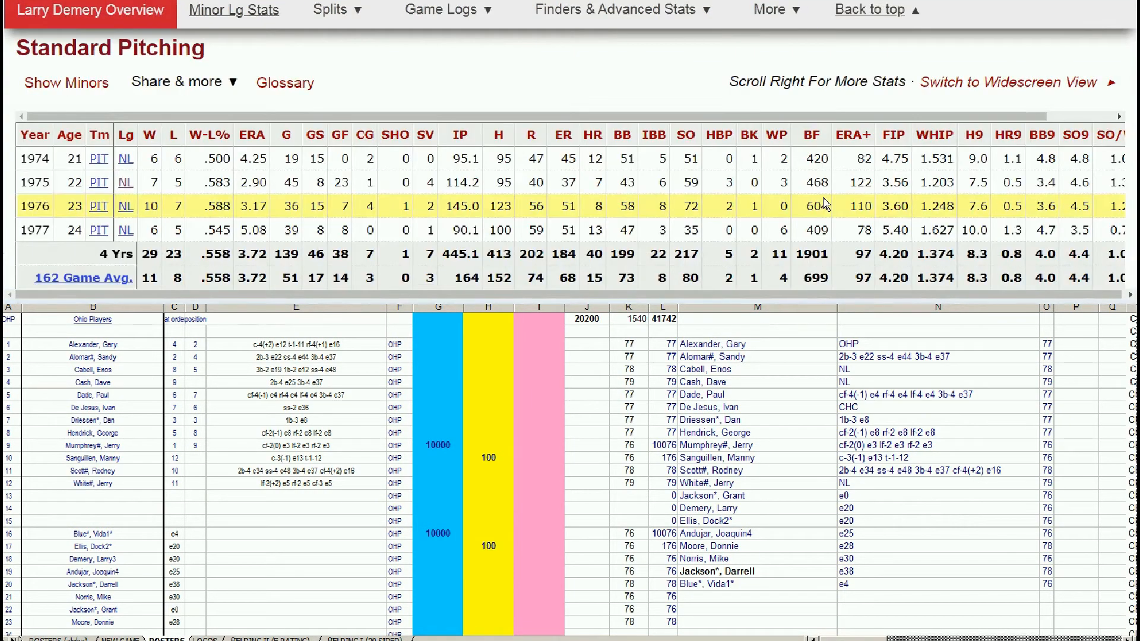
mouse_move(263, 203)
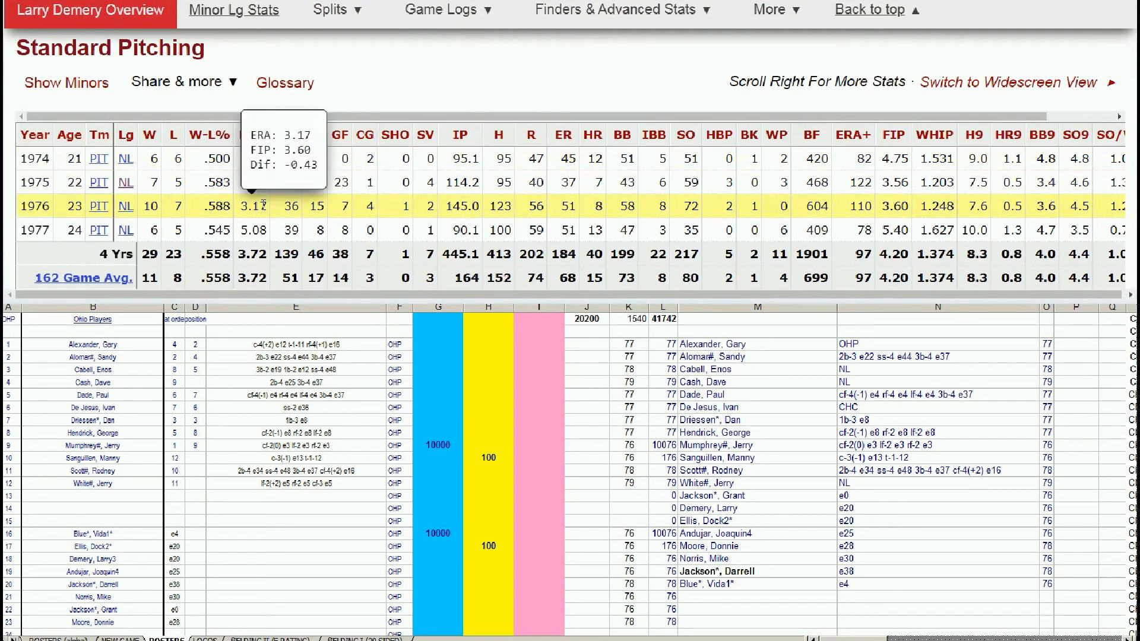
mouse_move(263, 228)
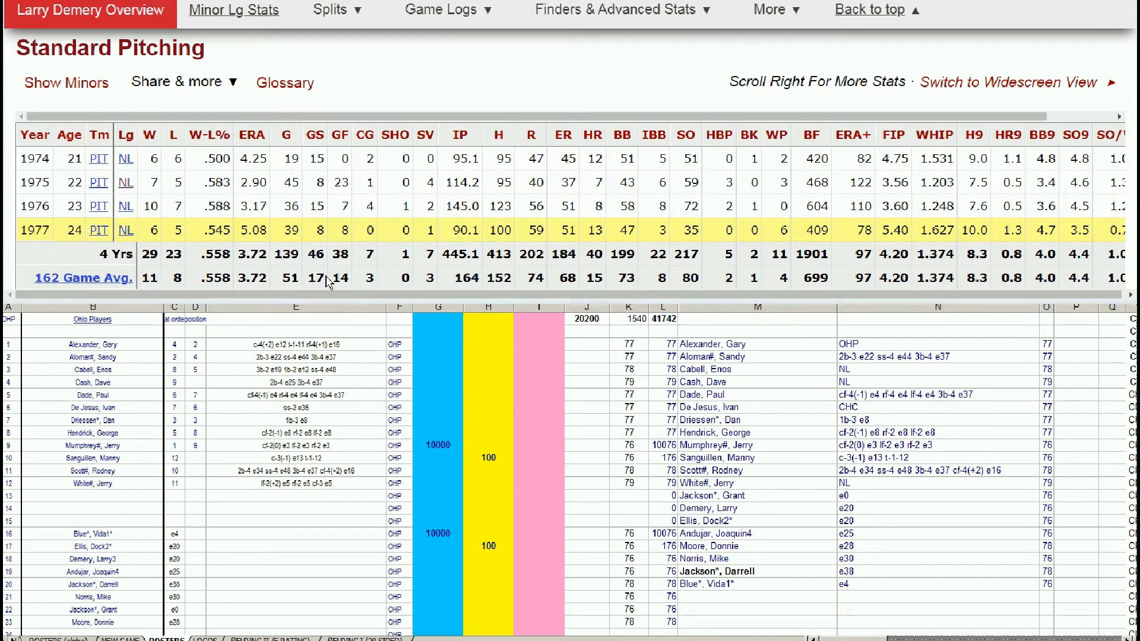
click(527, 565)
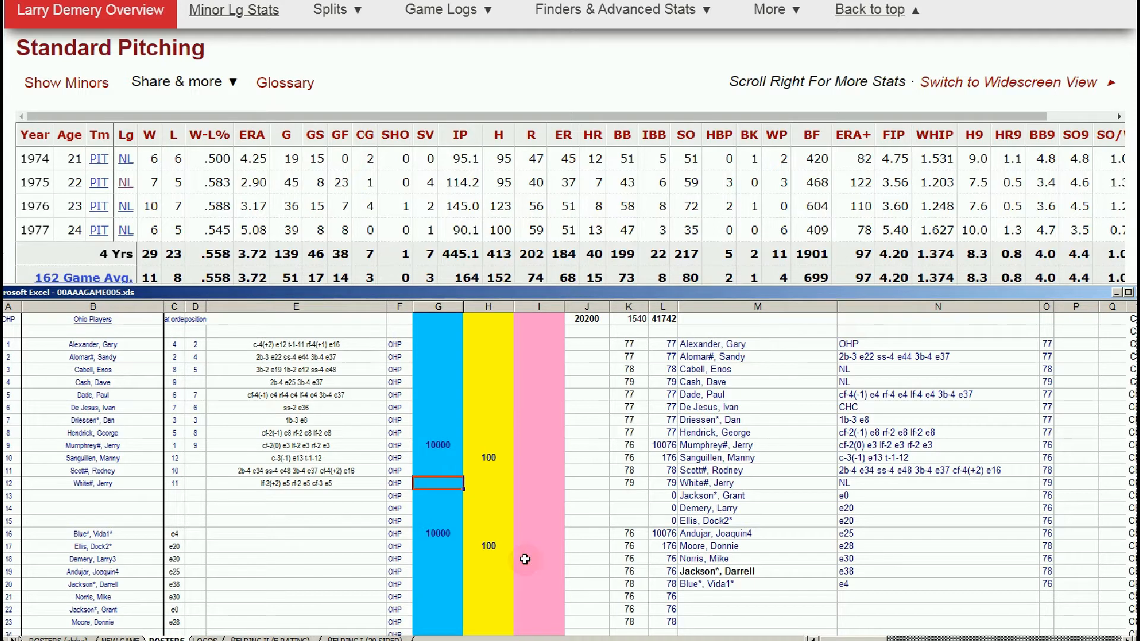
click(525, 560)
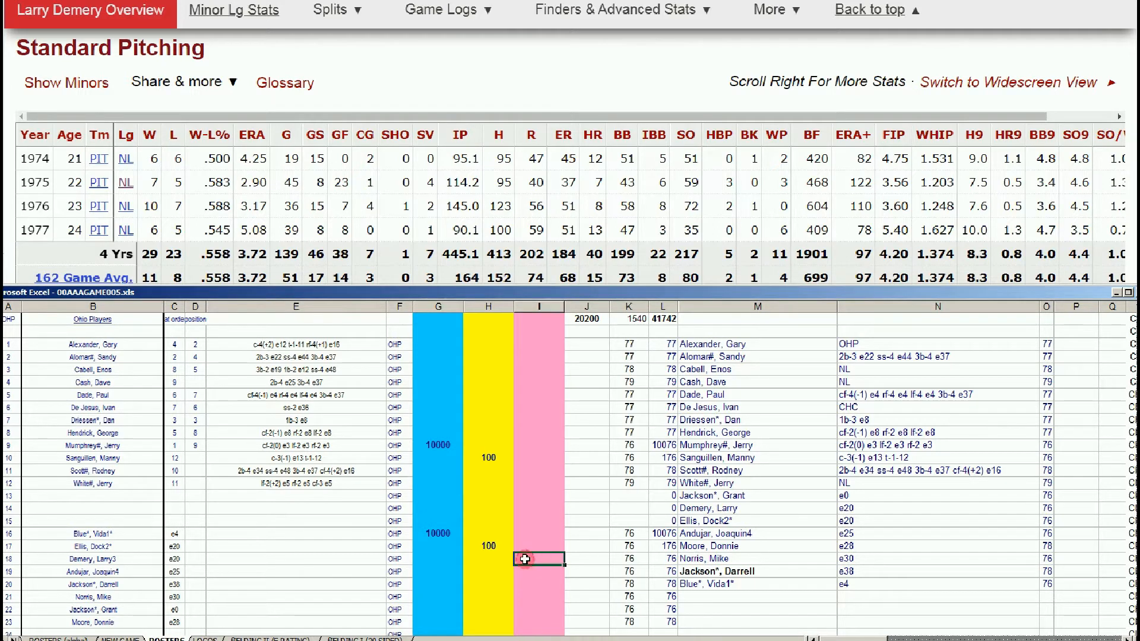
text(1)
- Search Baseball Reference for Joaquin Andujar and examine his standard pitching seasons, especially the 1977 to 1979 ERA
click(570, 178)
scroll(570, 178, up, 7)
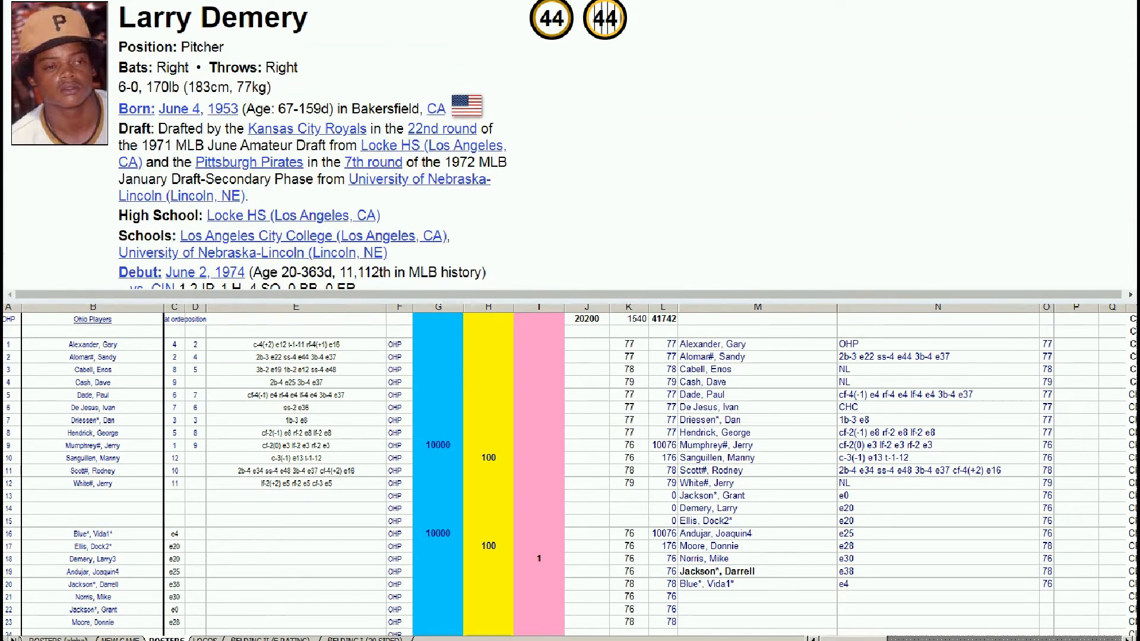
scroll(1016, 70, up, 2)
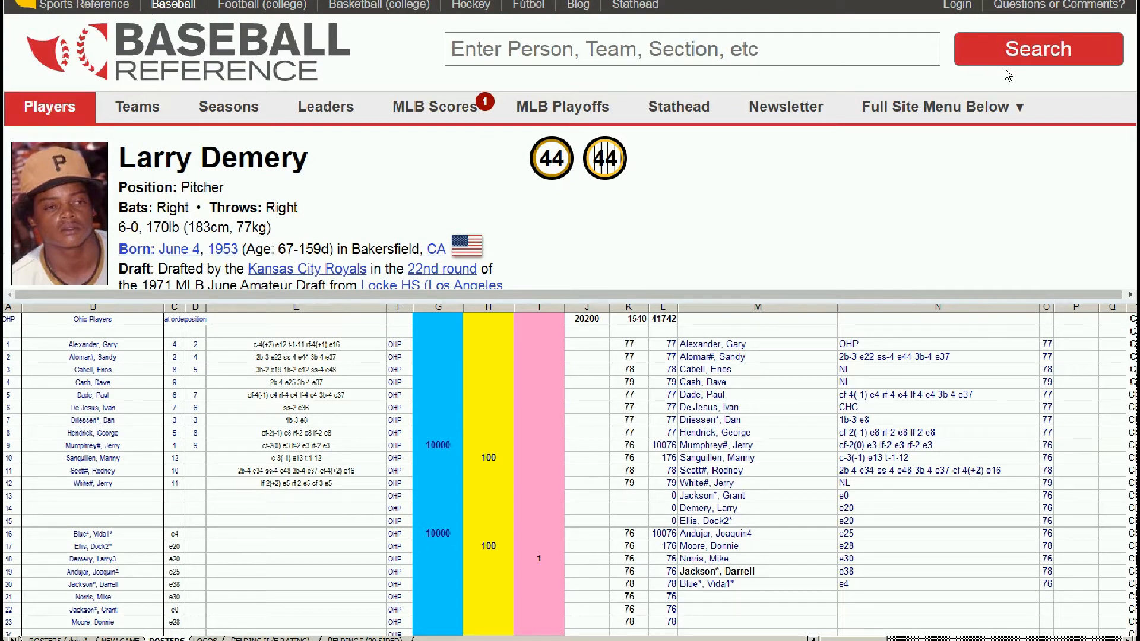
click(560, 49)
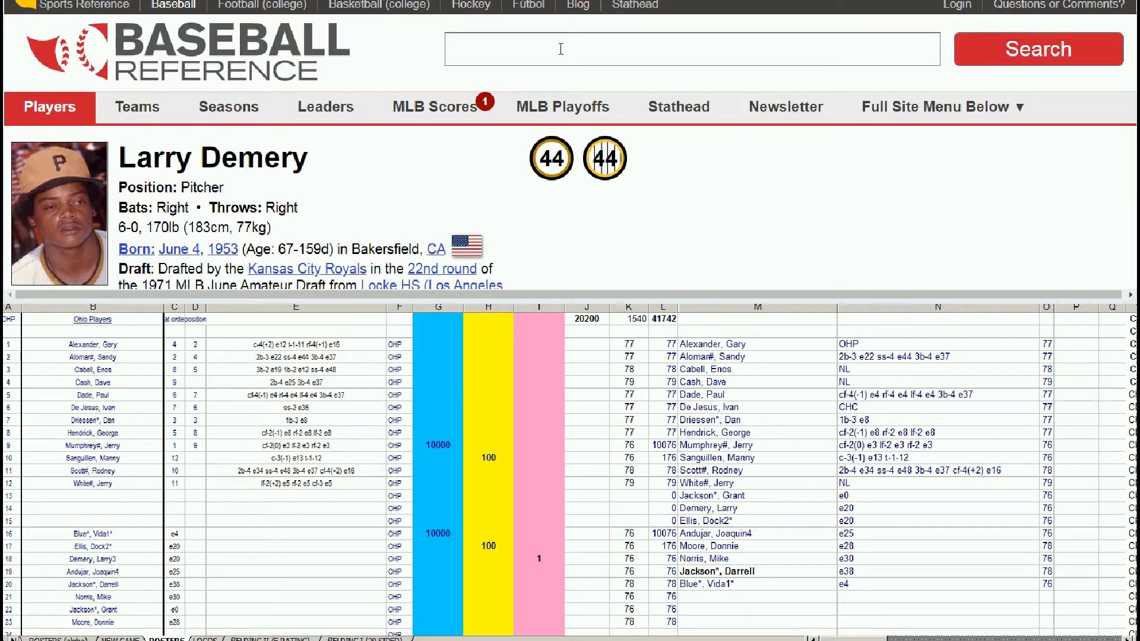
text(andujar)
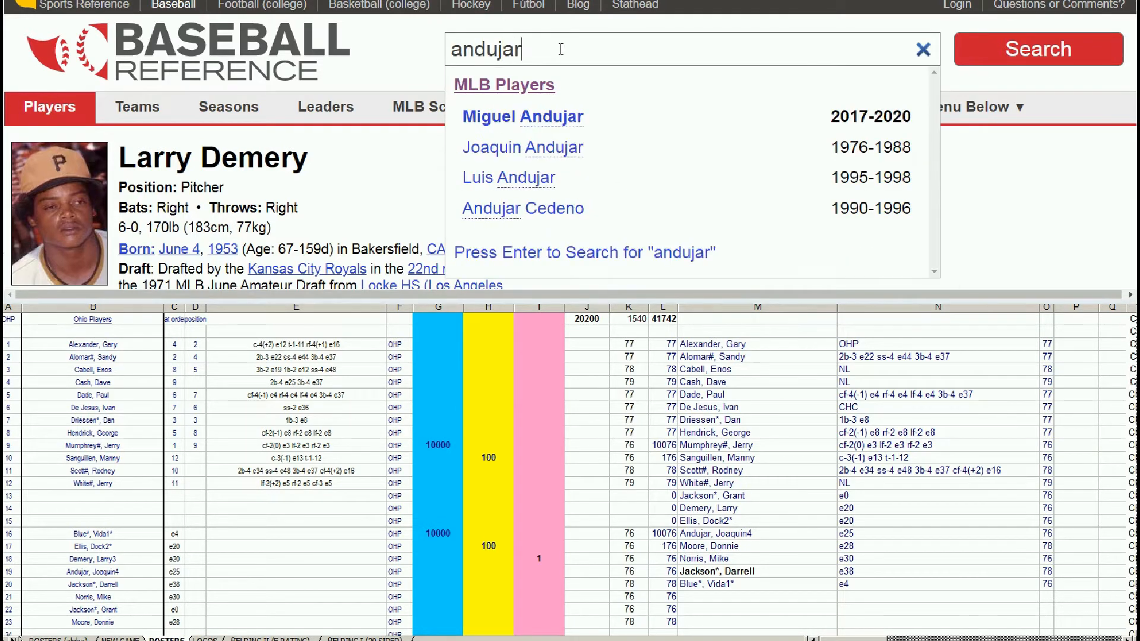
click(543, 152)
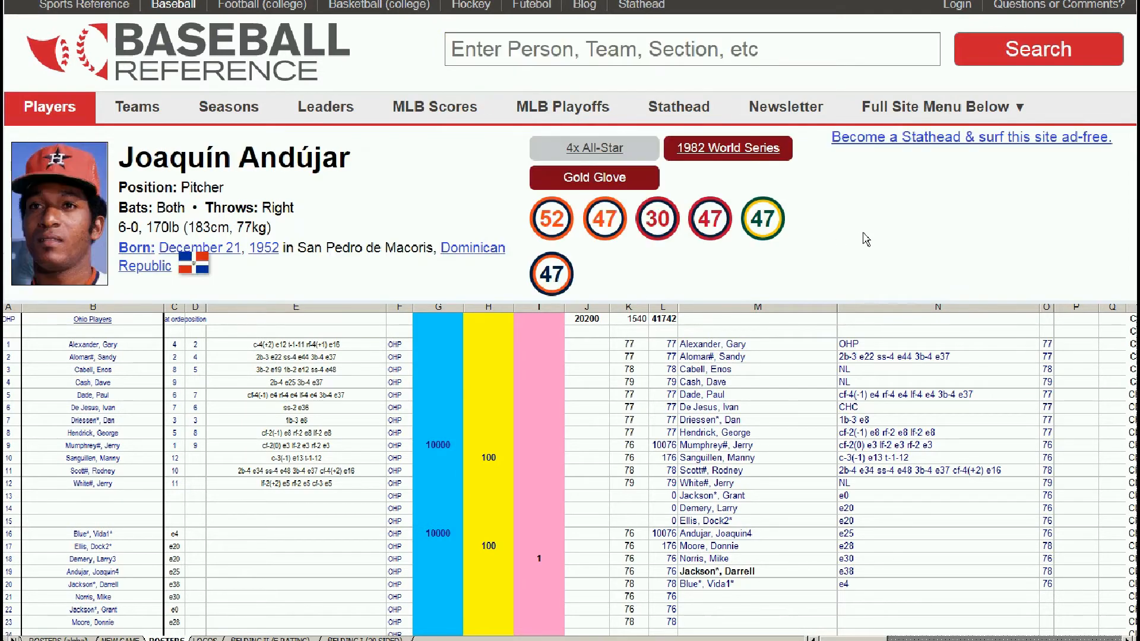
scroll(866, 239, down, 5)
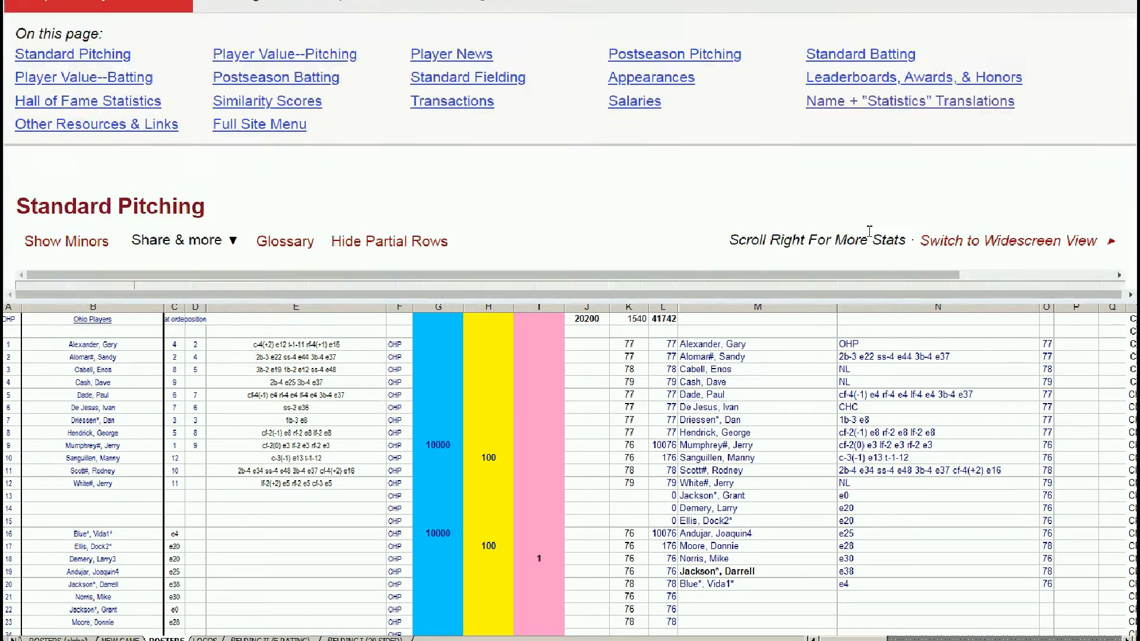
scroll(870, 231, down, 5)
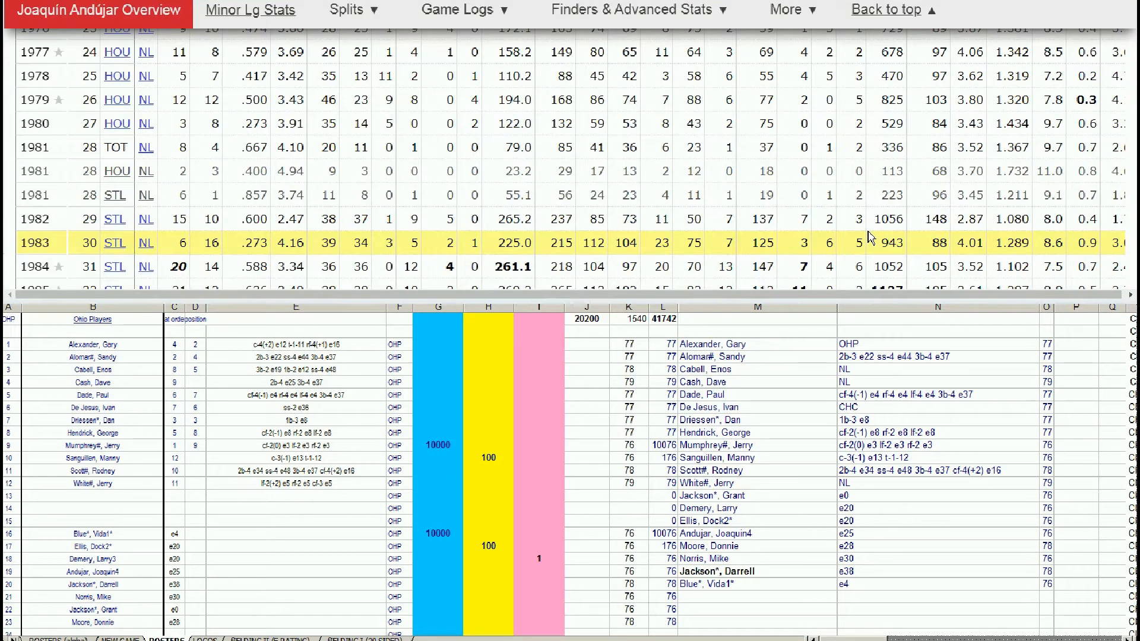
scroll(190, 226, up, 1)
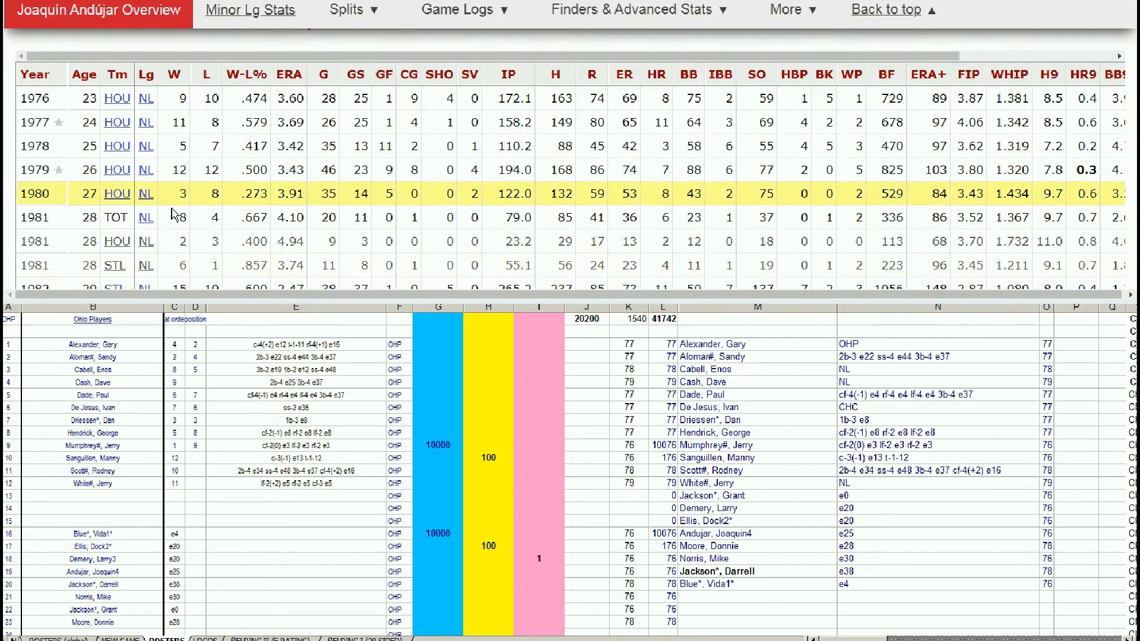
scroll(150, 236, down, 2)
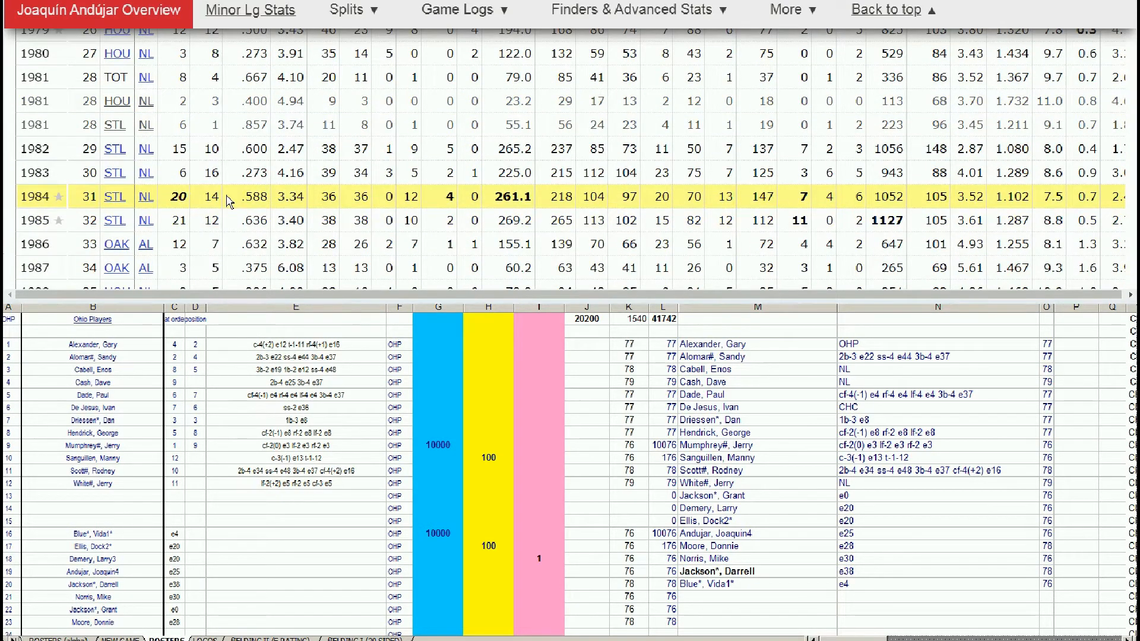
scroll(230, 202, up, 2)
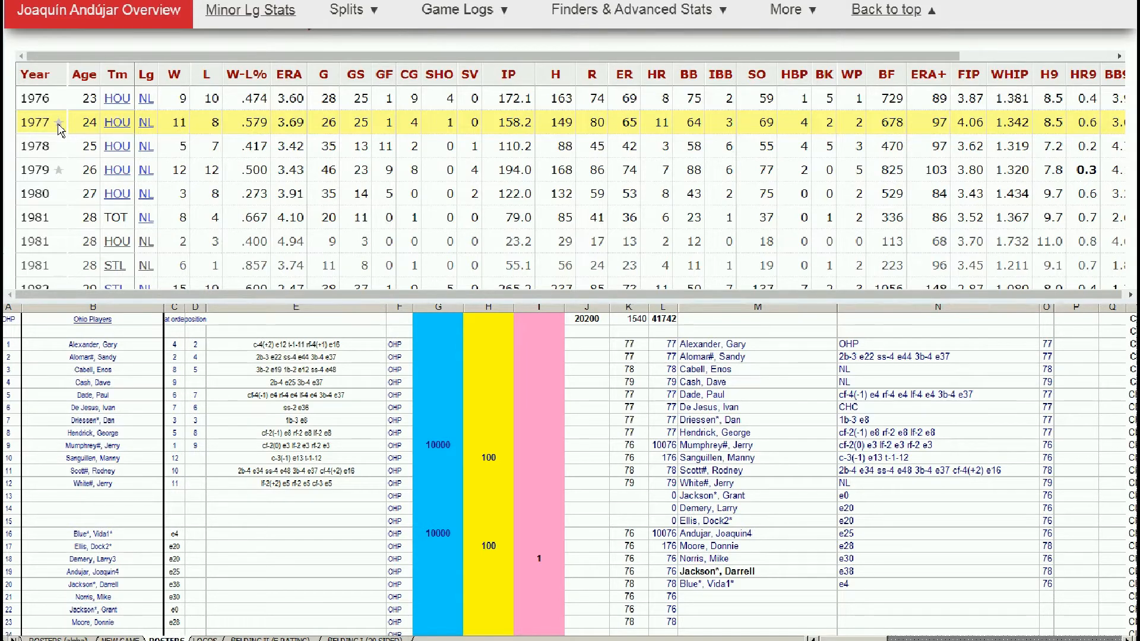
mouse_move(283, 123)
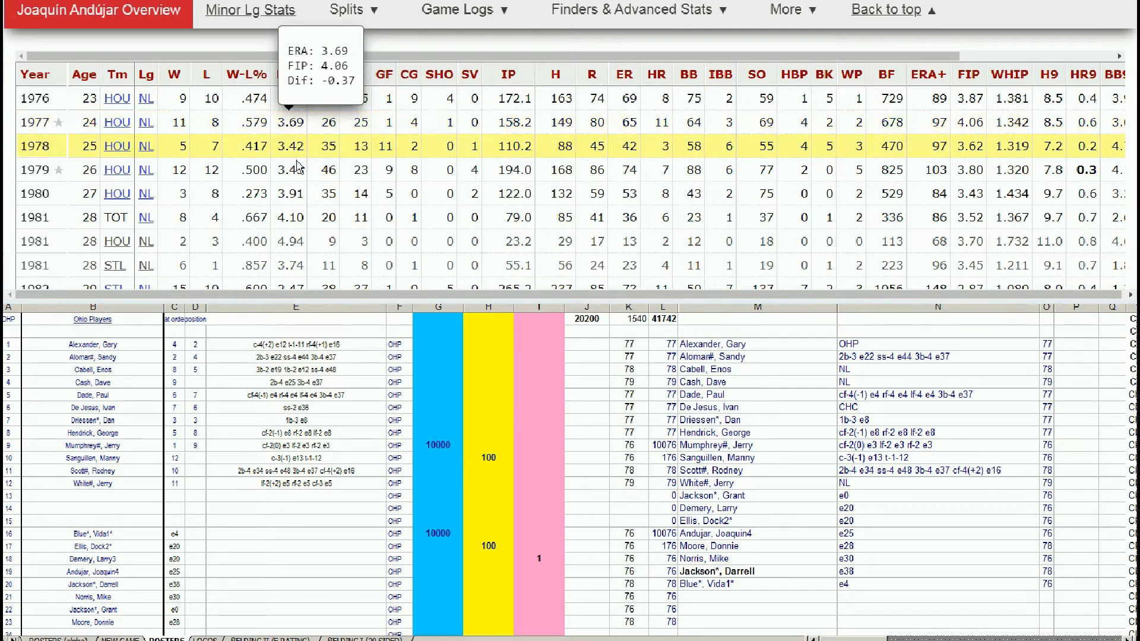
mouse_move(297, 179)
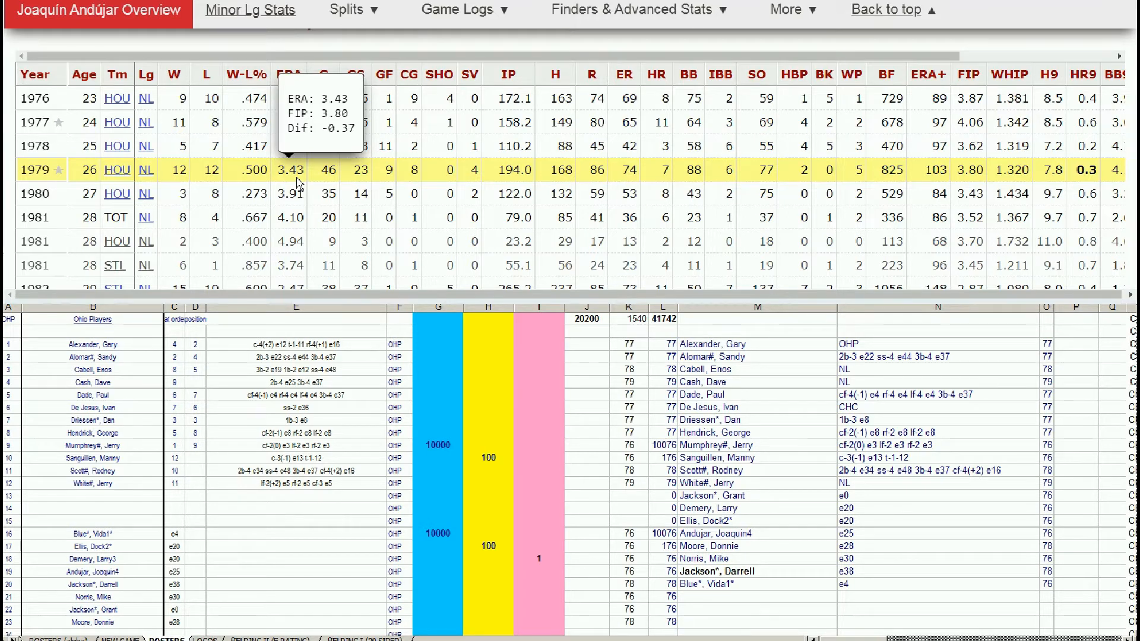
- In the Excel roster, enter 10000 in the blue column G for Joaquin Andujar
click(440, 587)
click(440, 586)
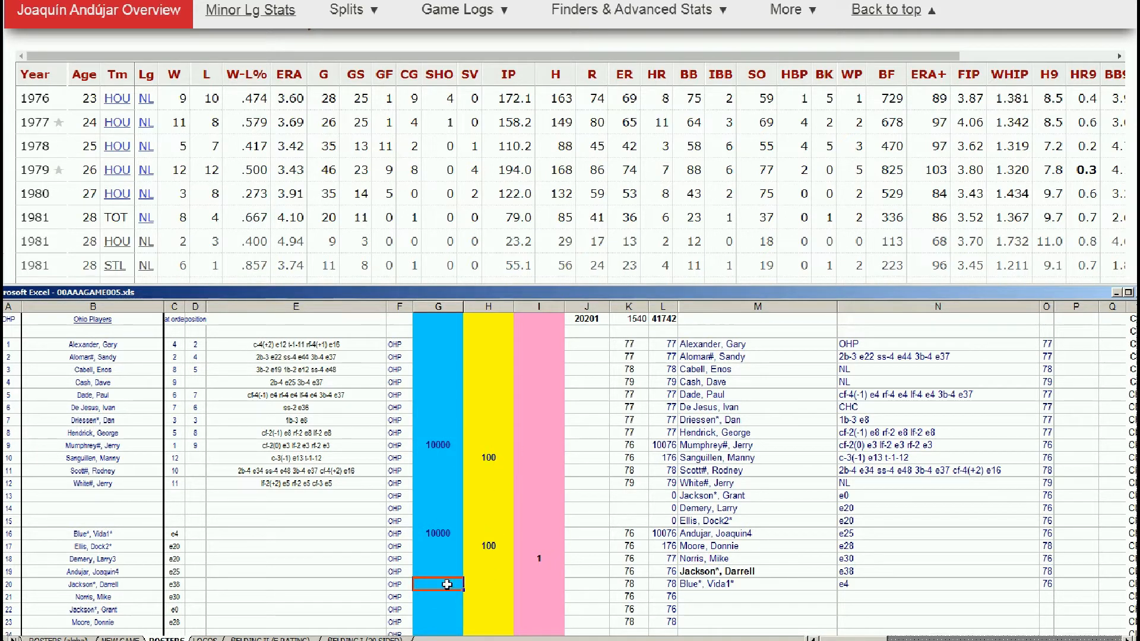
key(Up)
text(10000)
key(Return)
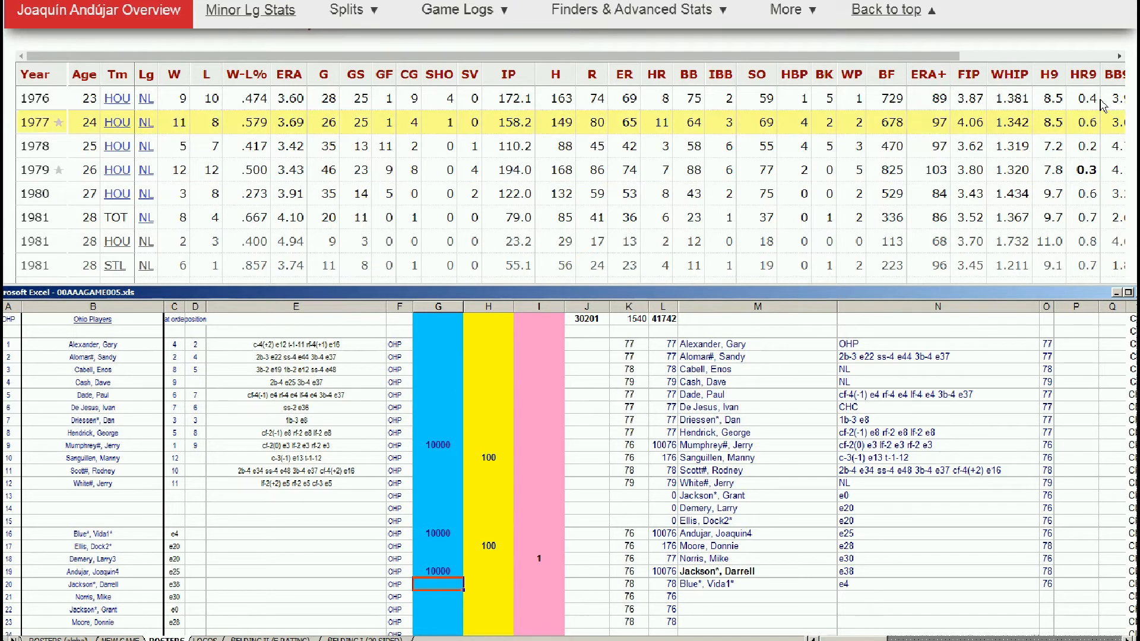
- Search Baseball Reference for Mike Norris and examine his standard pitching seasons, especially the 1979 and 1980 ERA
scroll(1128, 47, up, 5)
scroll(718, 149, up, 4)
click(718, 48)
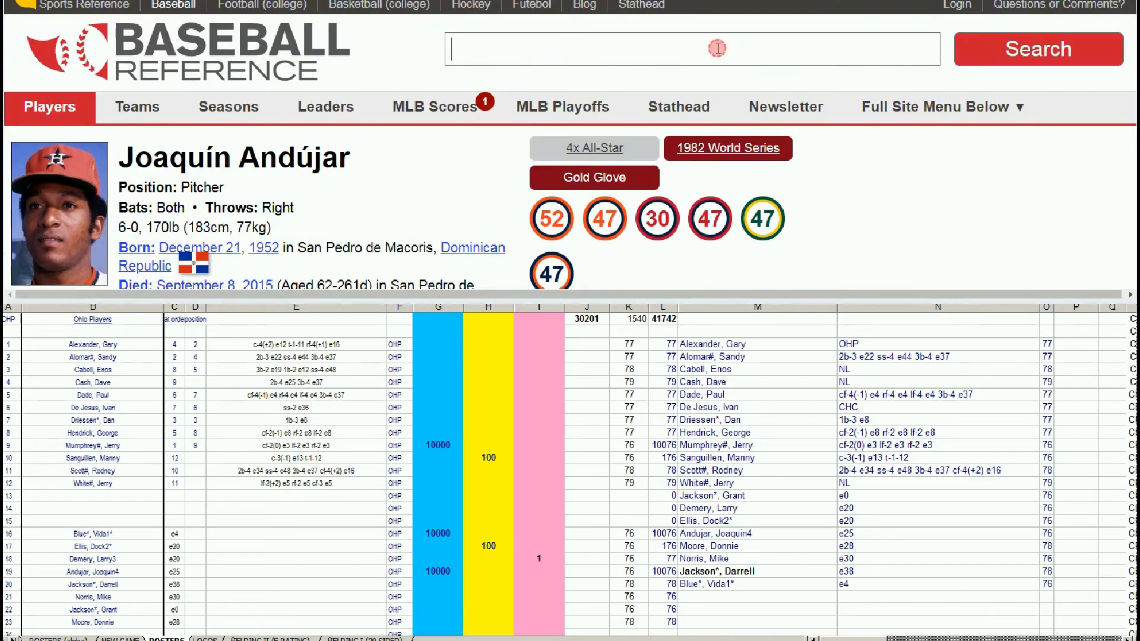
text(mike norris)
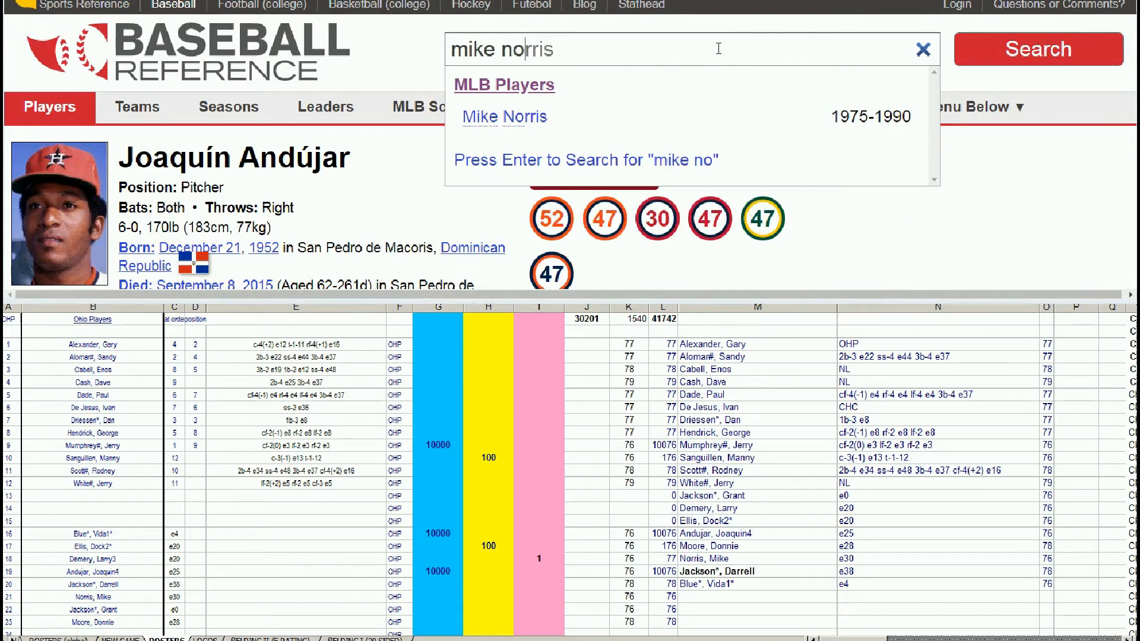
click(568, 116)
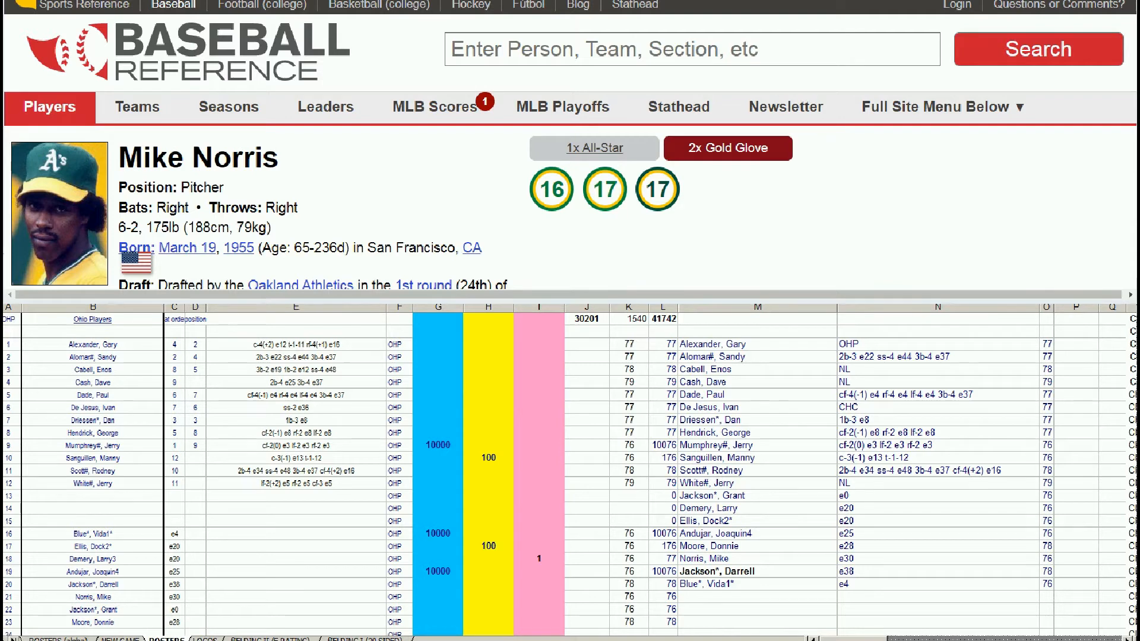
scroll(570, 145, down, 3)
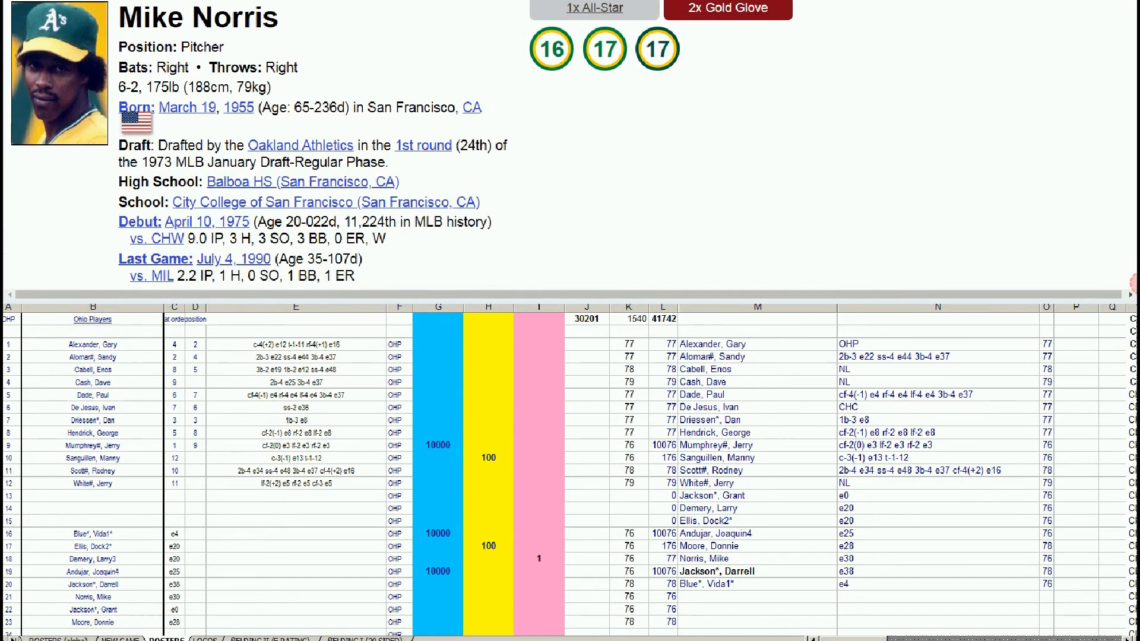
scroll(570, 146, down, 10)
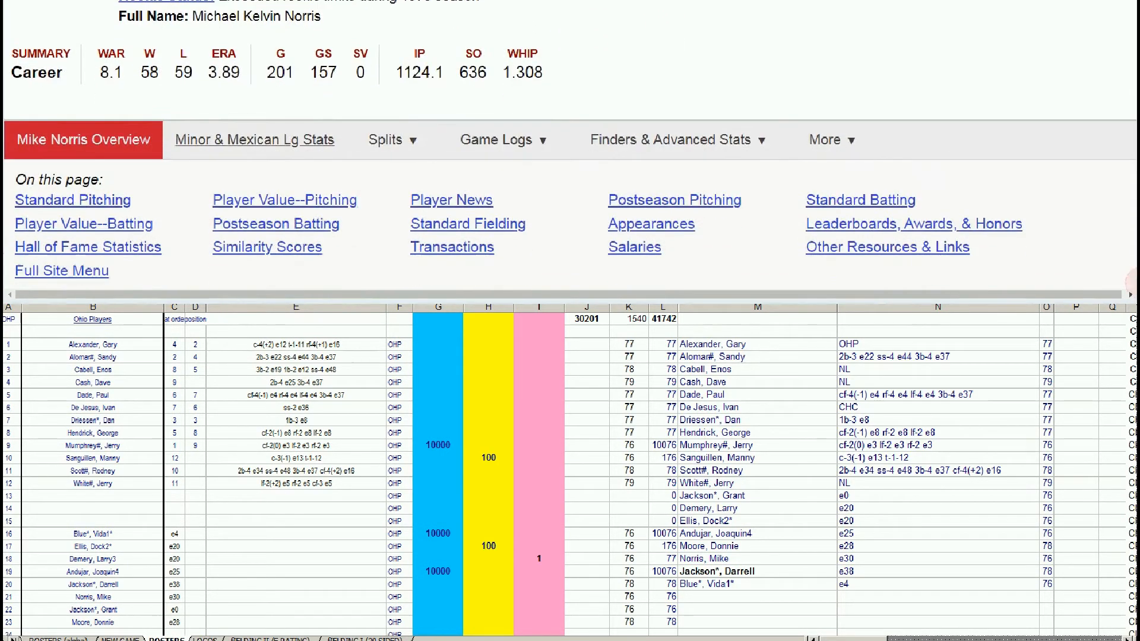
scroll(935, 293, down, 3)
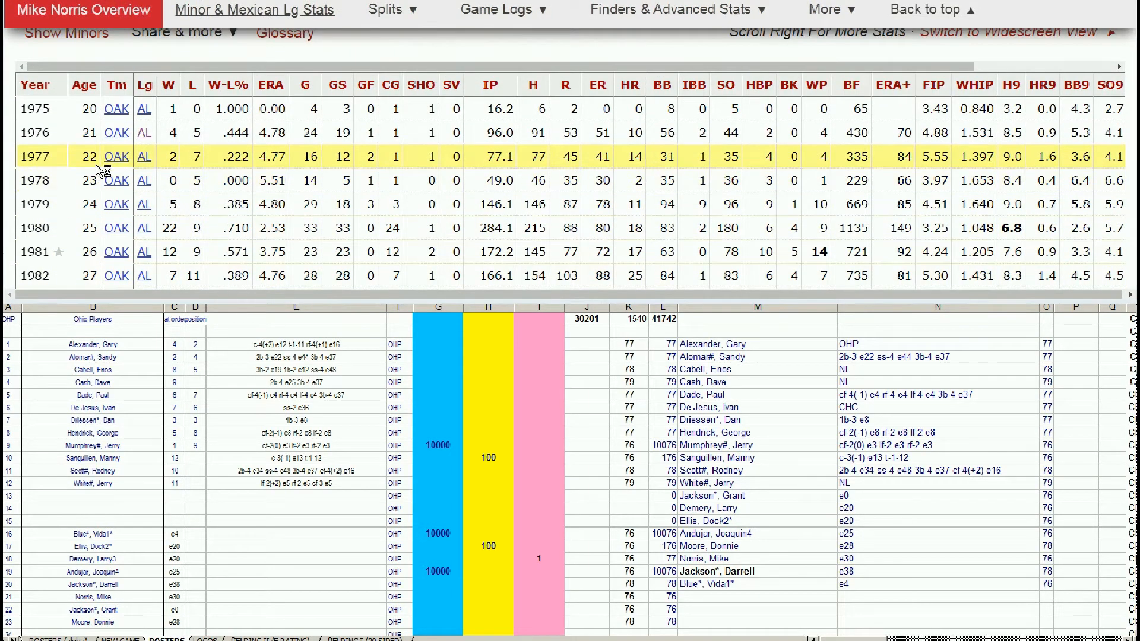
mouse_move(274, 205)
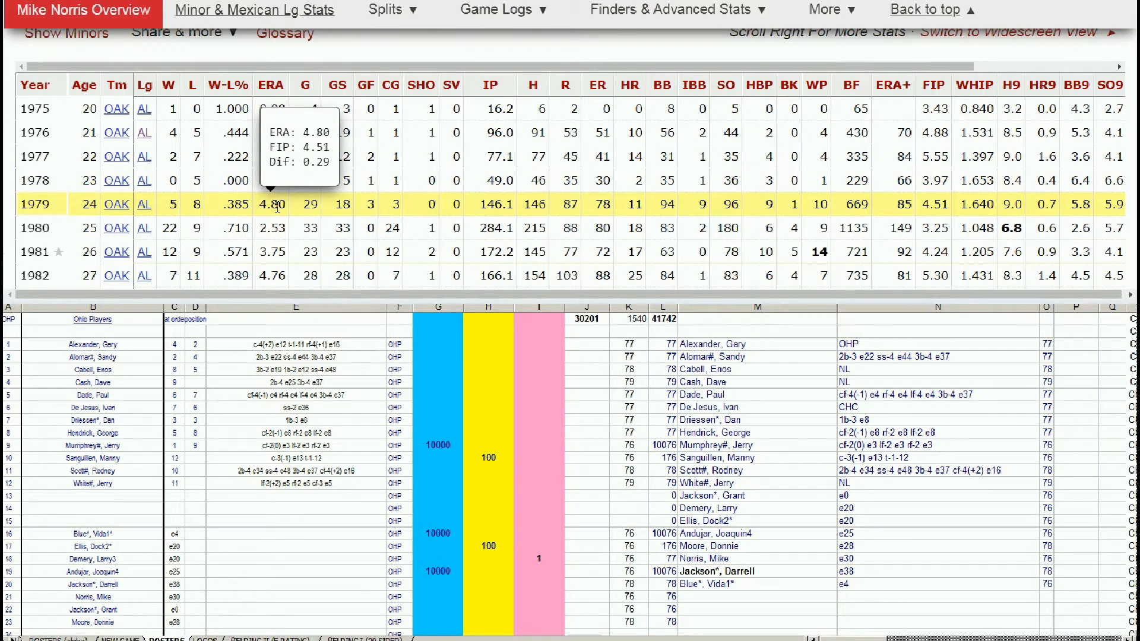
mouse_move(275, 231)
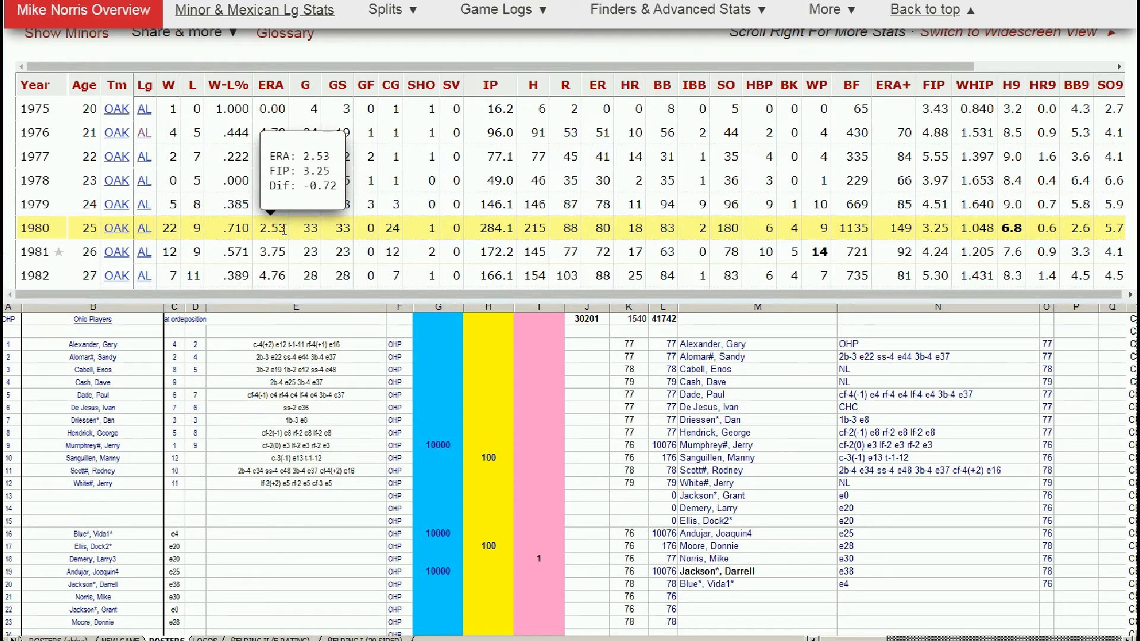
click(418, 586)
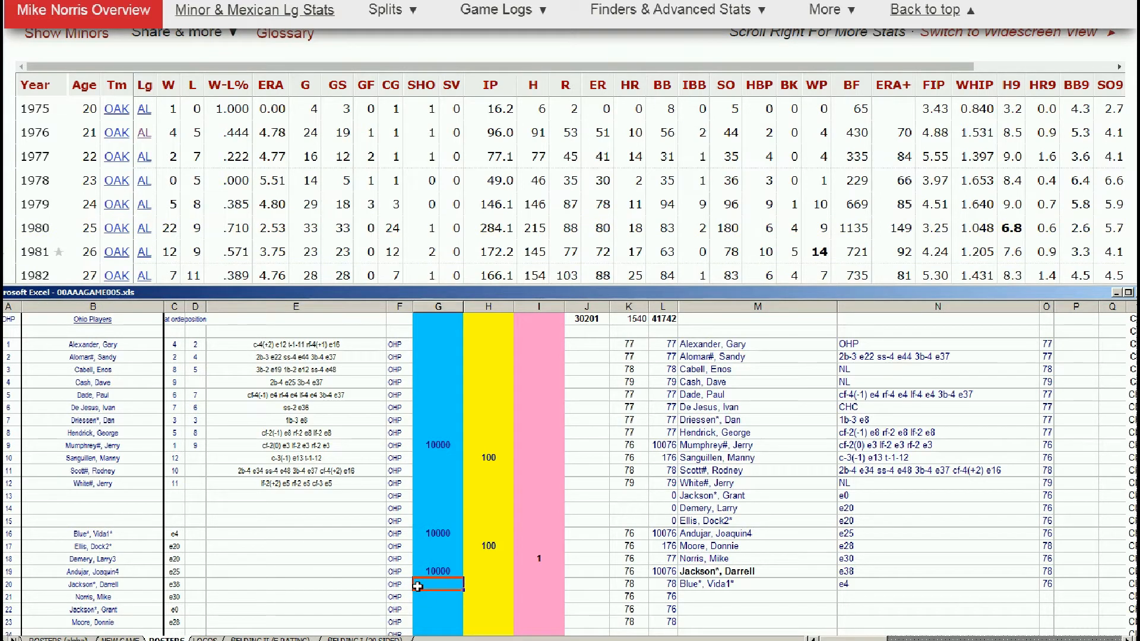
key(Down)
text(10000)
key(Return)
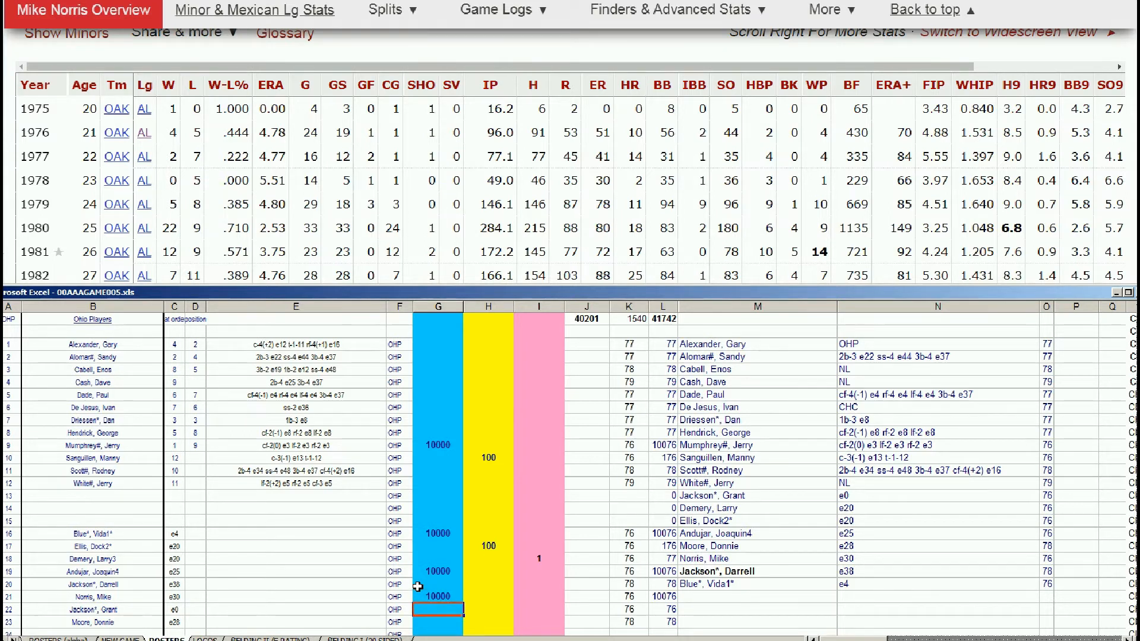
key(Up)
- Search Baseball Reference for Grant Jackson and examine his standard pitching seasons, especially the ERA from 1977 to 1981
click(925, 10)
click(811, 42)
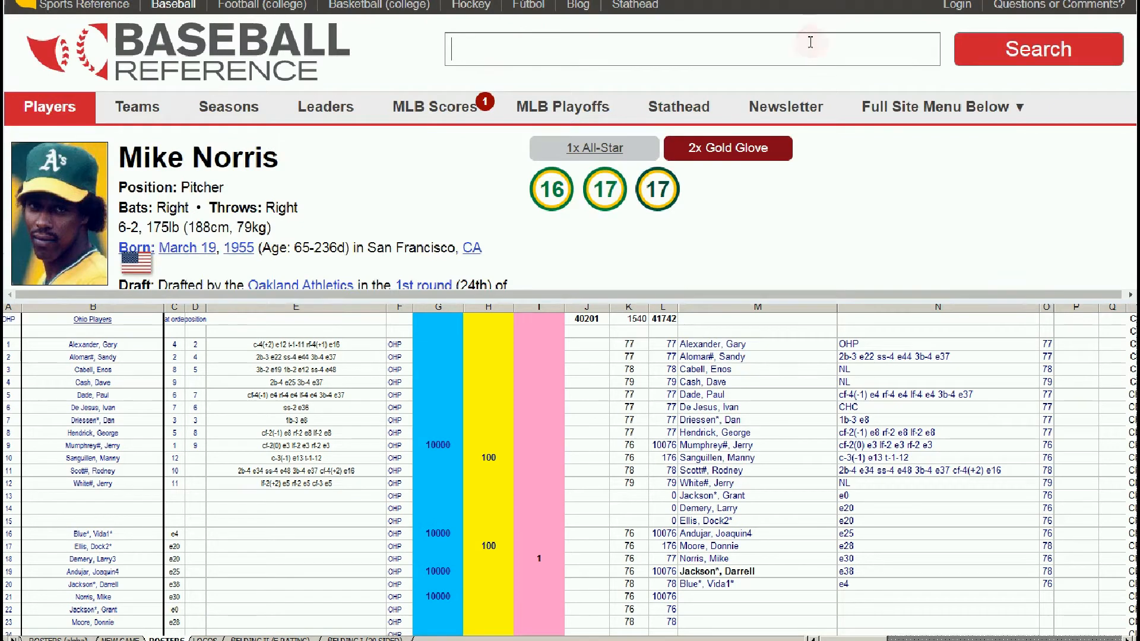
text(grant ja)
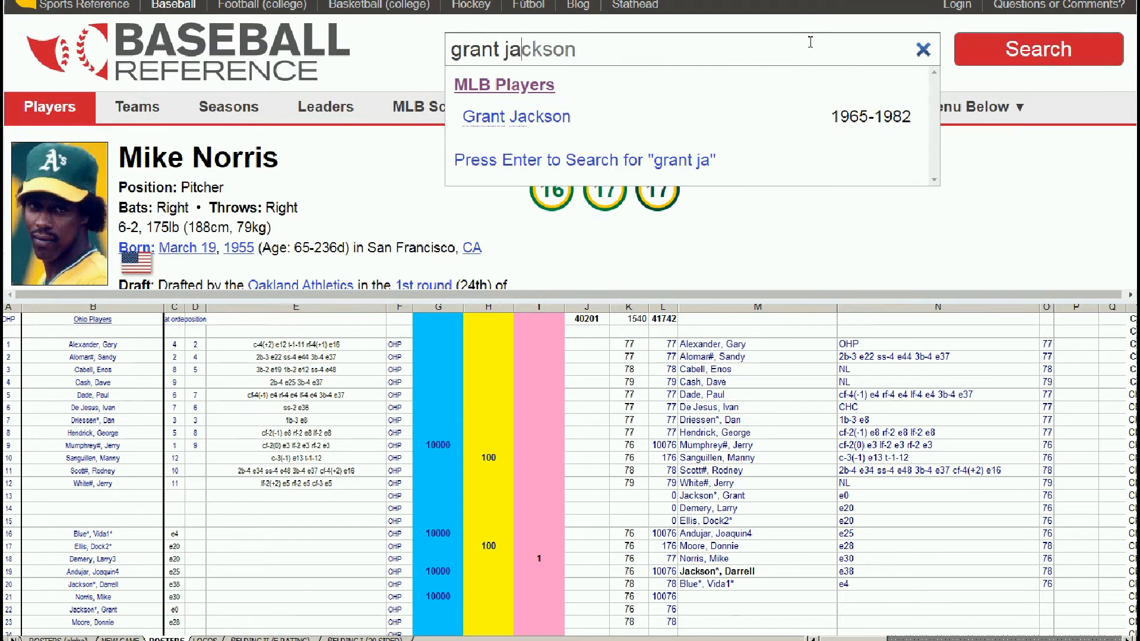
click(588, 119)
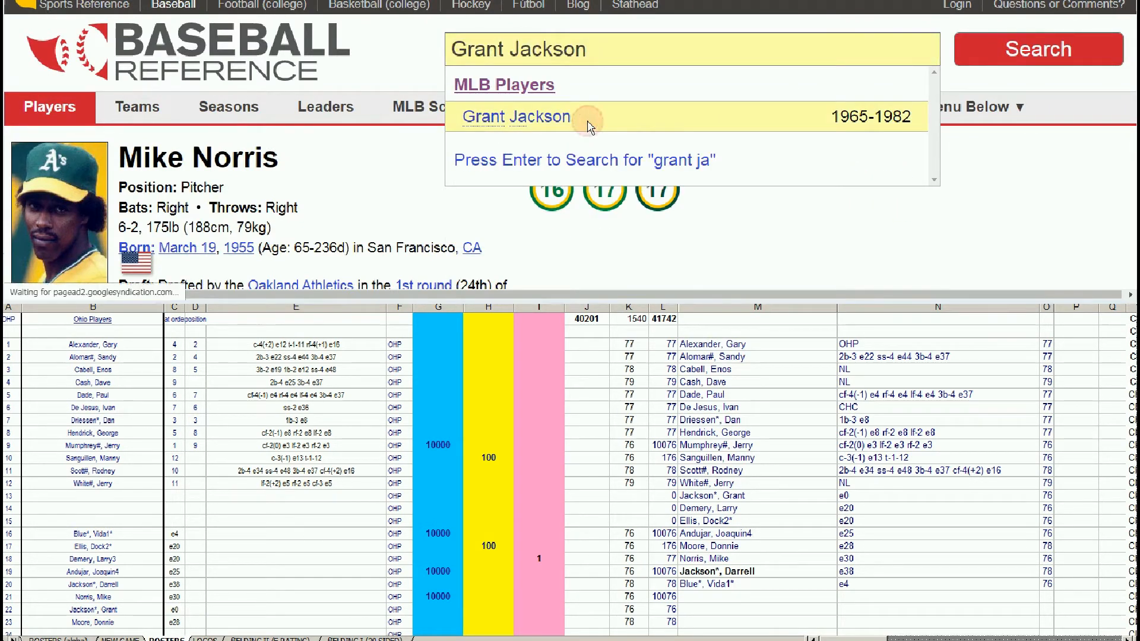
scroll(1052, 190, down, 3)
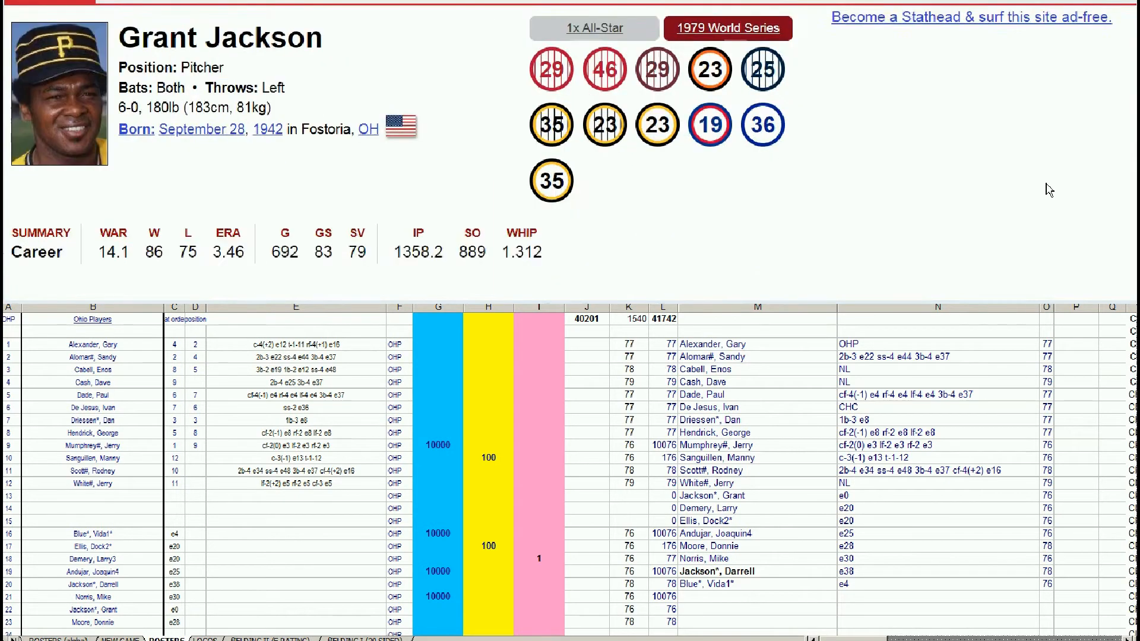
scroll(1052, 190, down, 10)
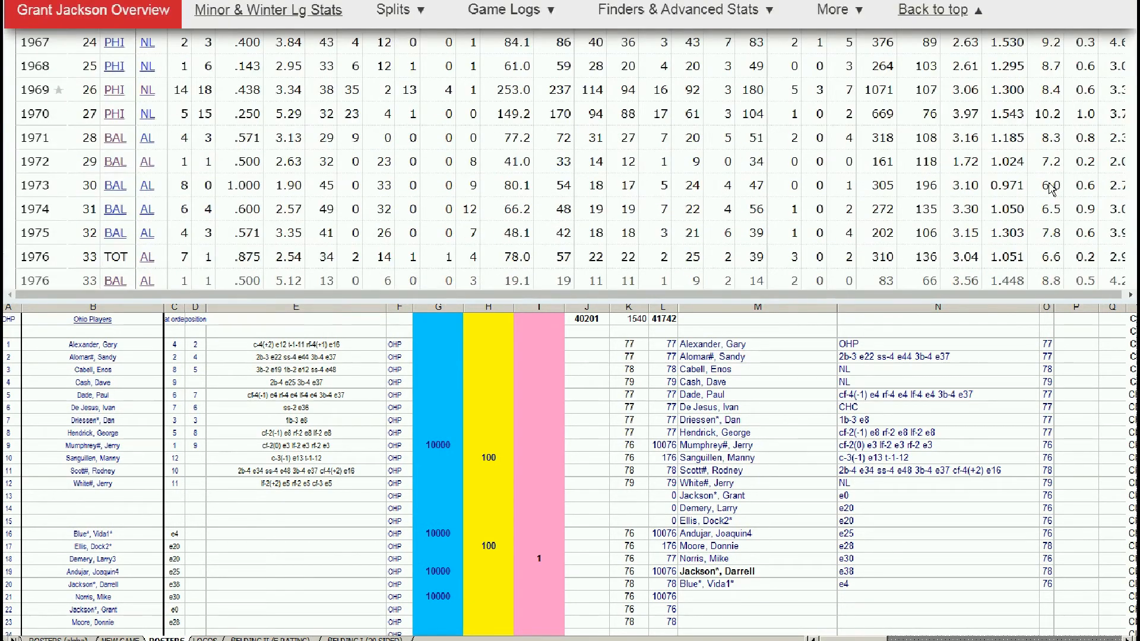
scroll(890, 216, down, 4)
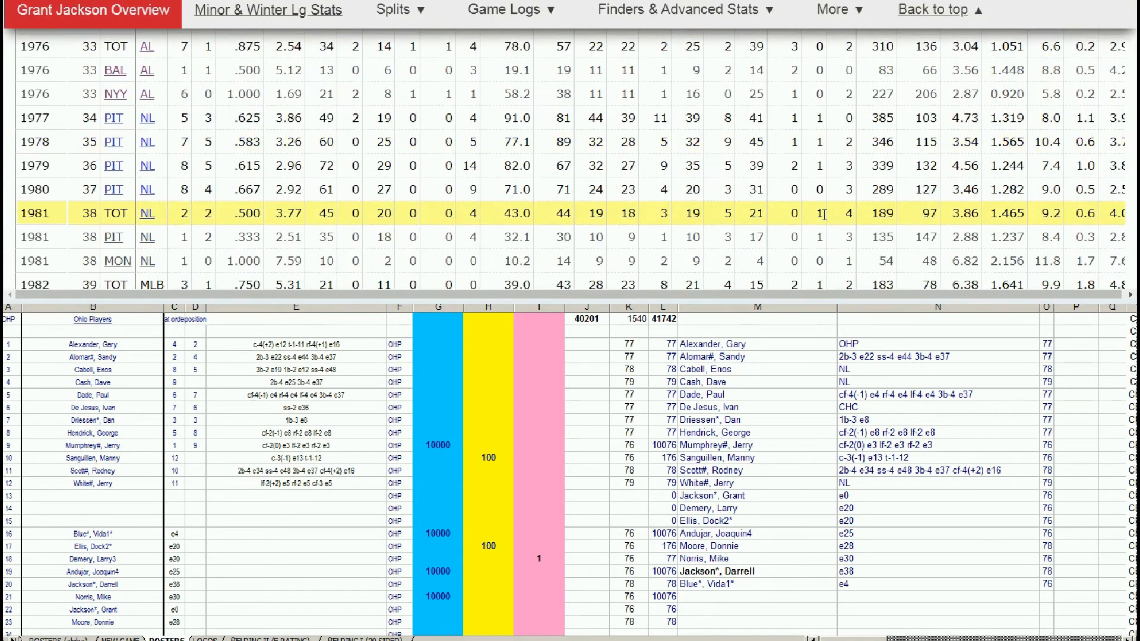
mouse_move(298, 141)
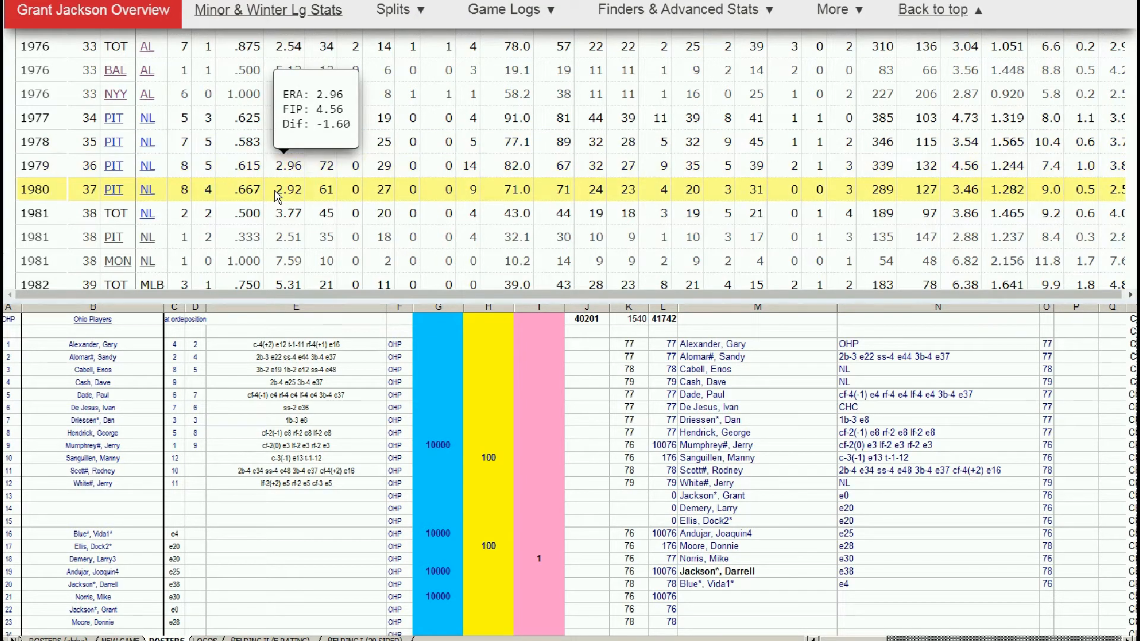
mouse_move(277, 196)
mouse_move(289, 250)
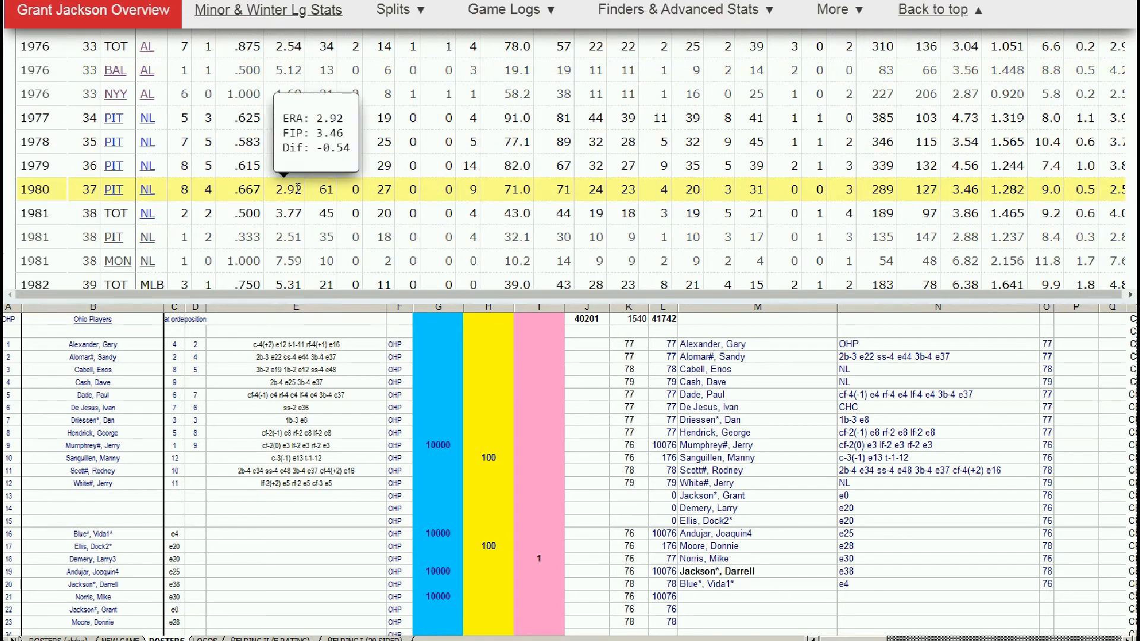
mouse_move(465, 165)
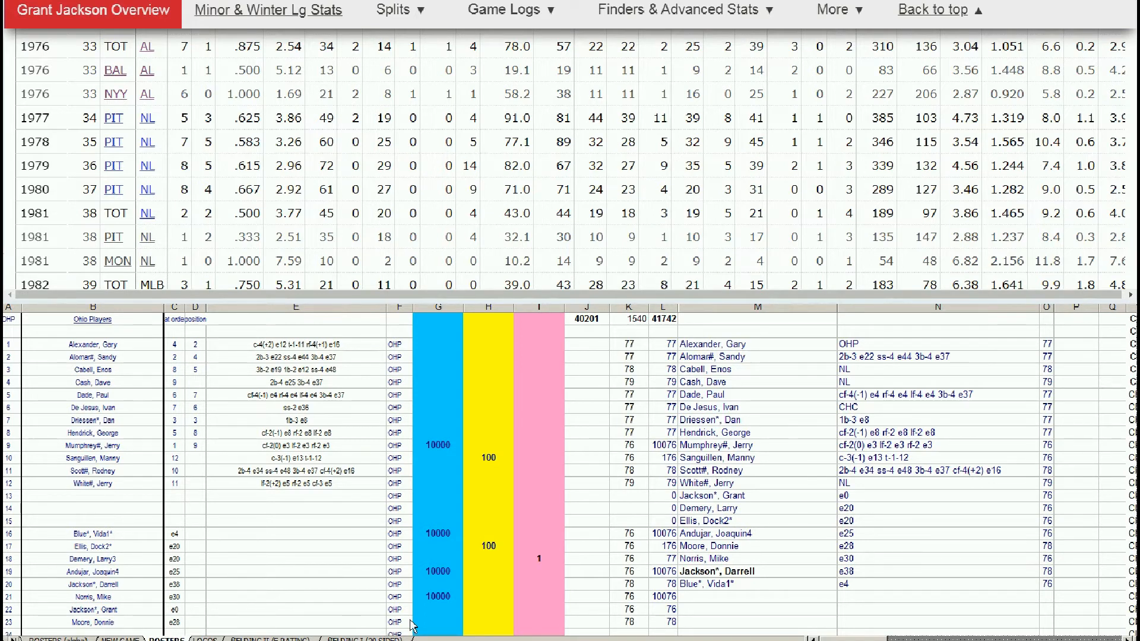
click(440, 597)
click(436, 570)
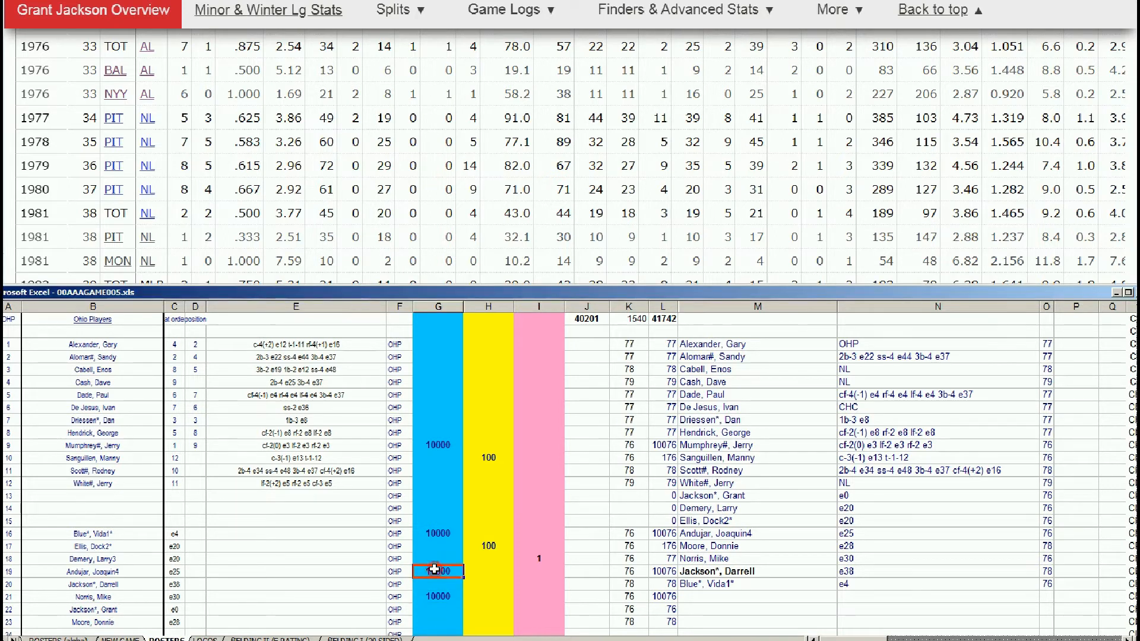
click(432, 611)
text(1)
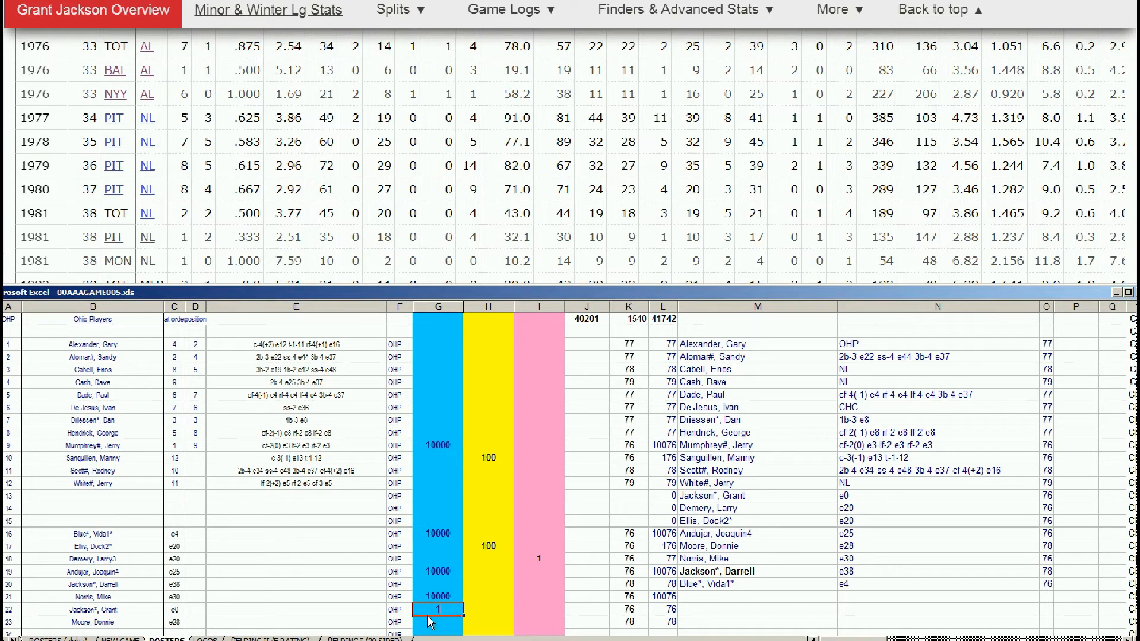
text(0000)
key(Return)
- Clear Joaquin Andujar's 10000 from the blue column G and enter 100 in the yellow column H for him instead
key(Up)
key(Up)
key(Up)
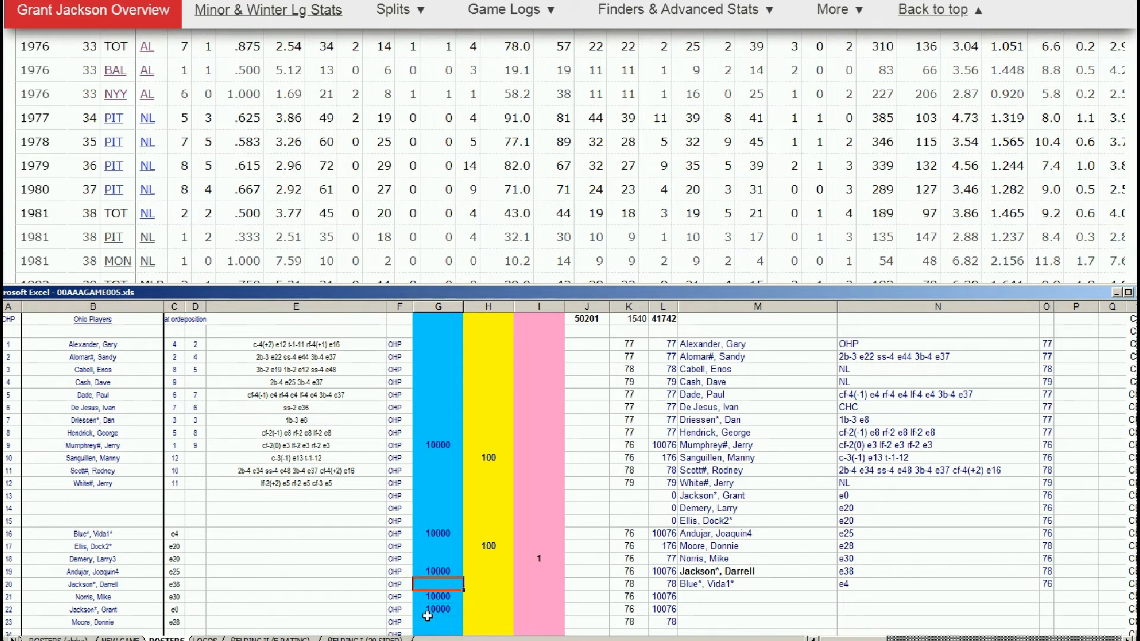
key(Delete)
key(Right)
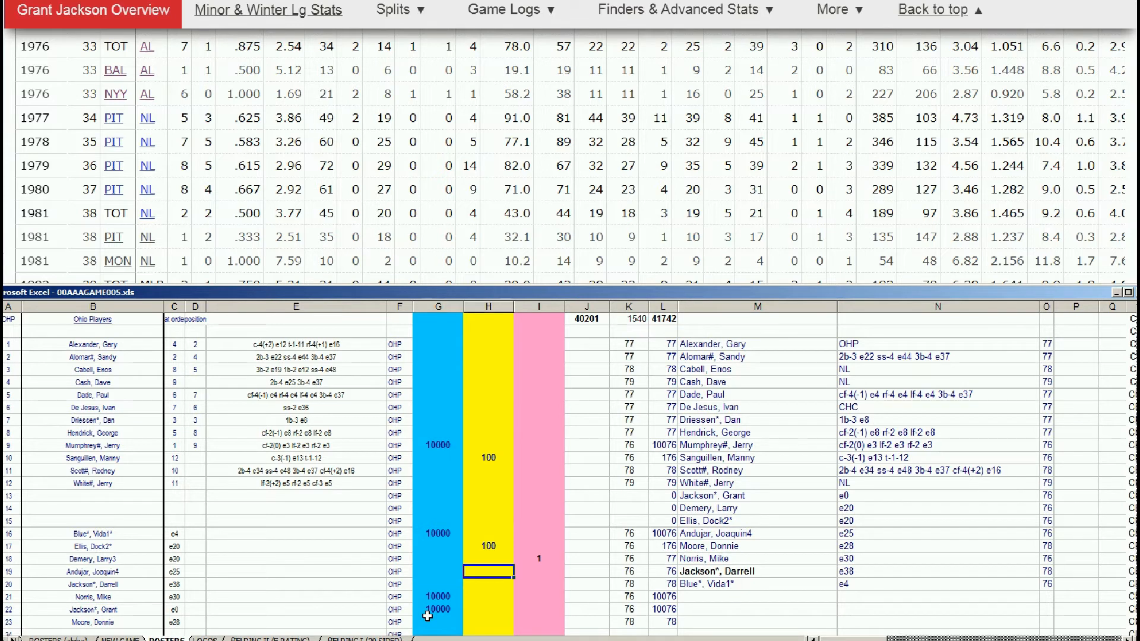
text(100)
- Clear Manny Sanguillen's 100 from the yellow column H and enter 1 in the pink column I for him instead
key(Up)
key(Up)
key(Up)
key(Up)
key(Up)
key(Up)
key(Up)
key(Up)
key(Up)
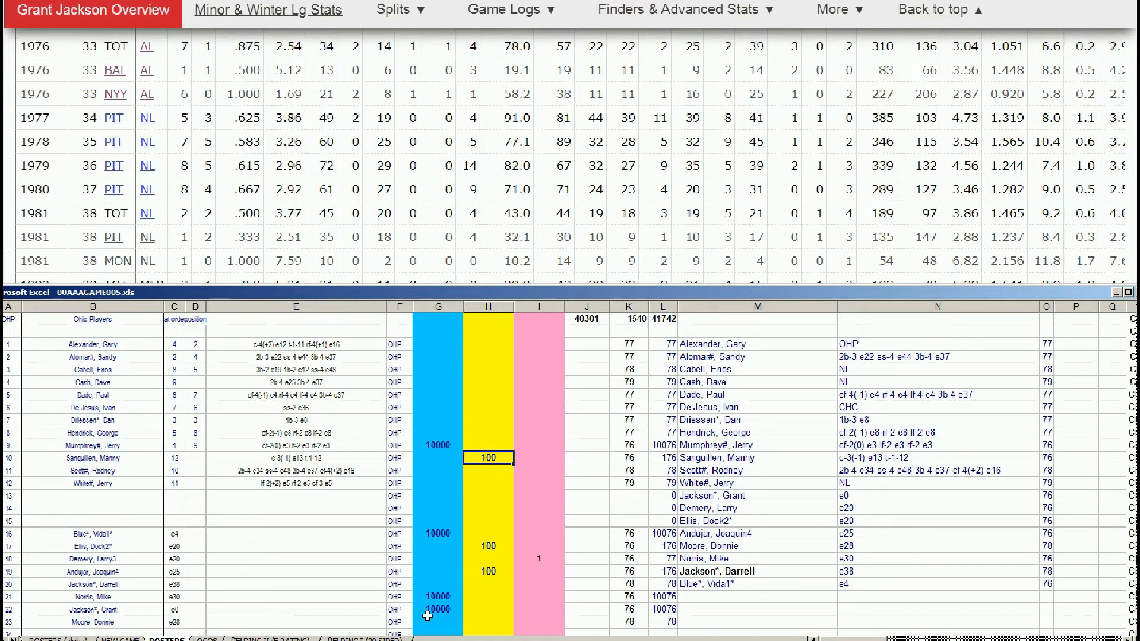
key(Down)
key(Down)
key(Down)
key(Down)
key(Down)
key(Down)
key(Down)
key(Up)
key(Up)
key(Up)
key(Up)
key(Up)
key(Up)
key(Up)
key(Up)
key(Down)
key(Delete)
key(Right)
text(1)
key(Up)
key(Down)
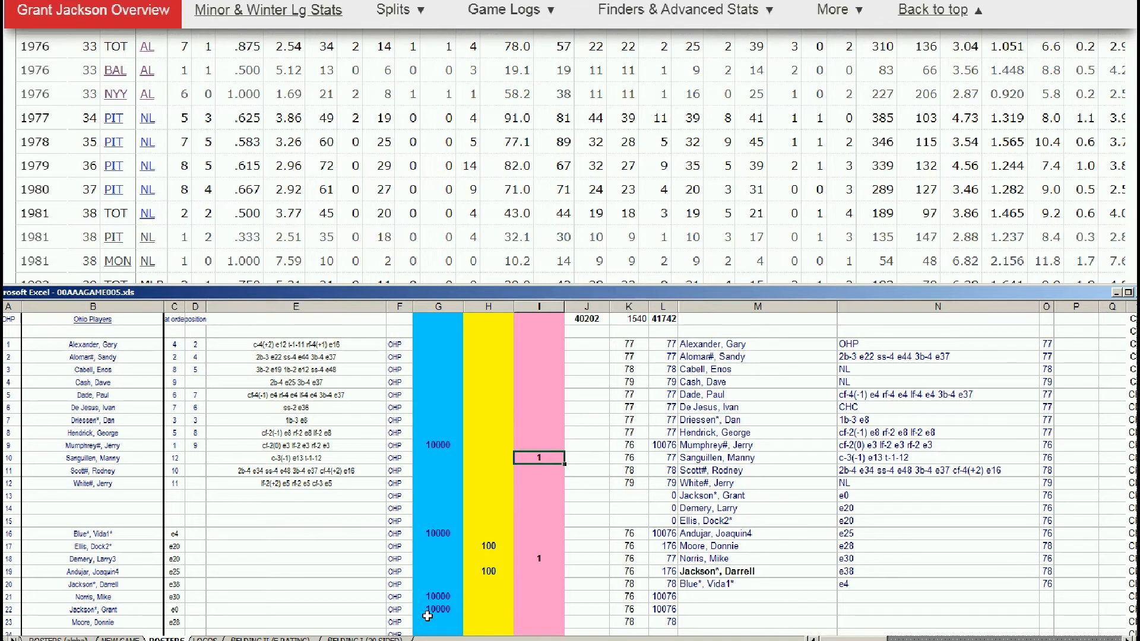
- Review the blue and yellow column entries for the pitchers, especially Vida Blue, Dock Ellis and Joaquin Andujar
key(Down)
key(Down)
key(Down)
key(Down)
key(Down)
key(Left)
key(Left)
key(Down)
key(Right)
key(Down)
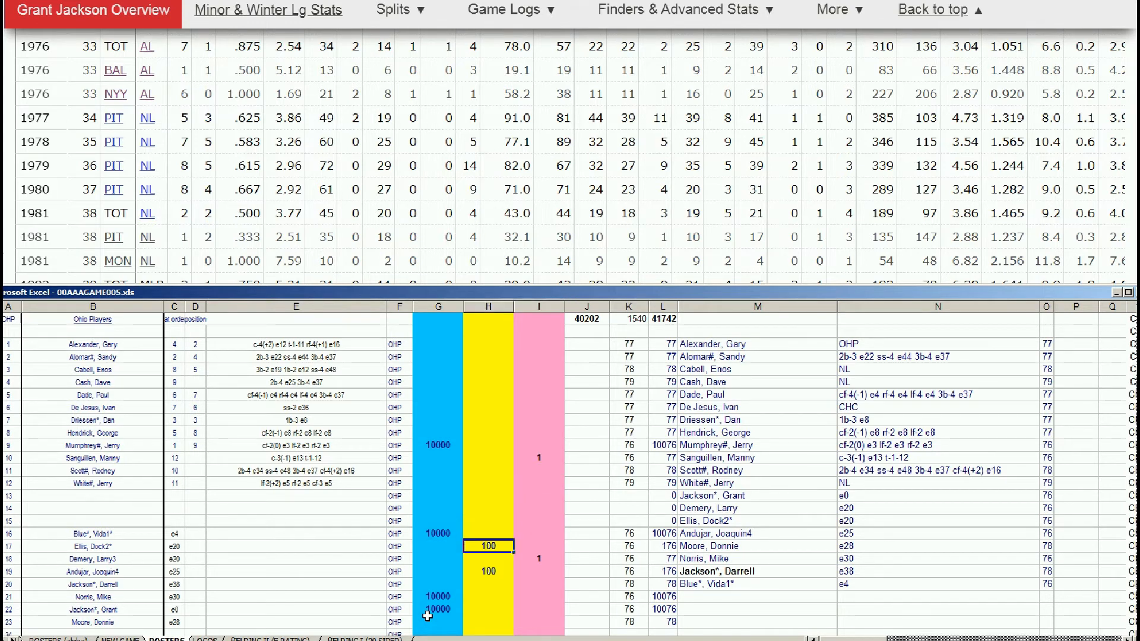
key(Down)
key(Down)
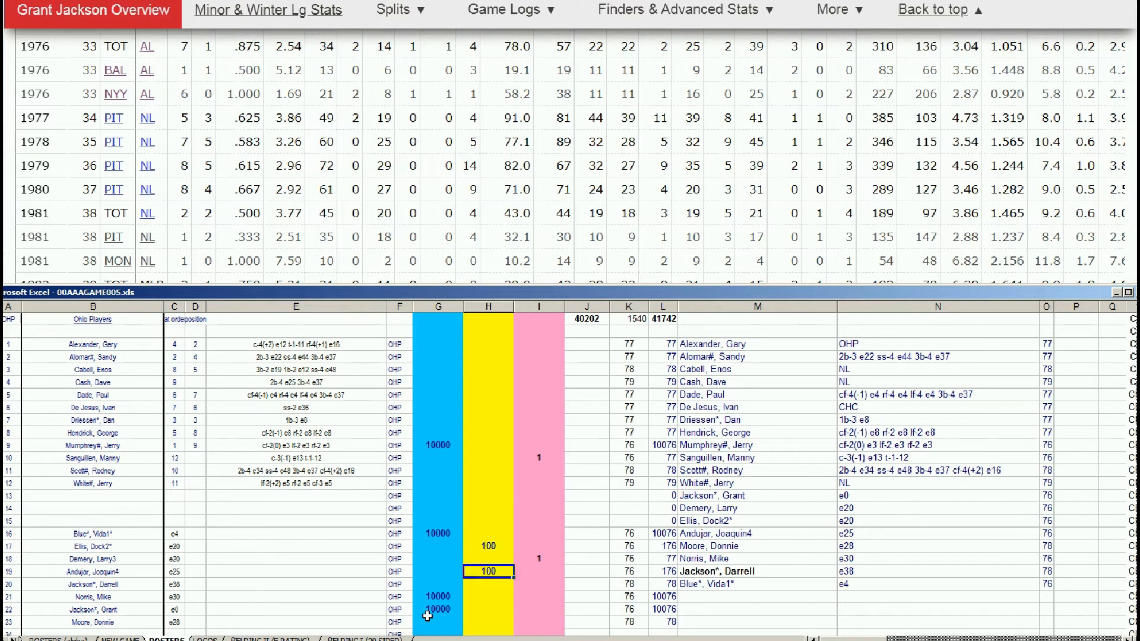
key(Up)
key(Up)
key(Down)
key(Down)
key(Up)
key(Up)
- Compare the pink column I entries for Larry Demery and Manny Sanguillen with the yellow column H entries for Ellis and Andujar
key(Right)
key(Down)
key(Up)
key(Down)
key(Up)
key(Up)
key(Up)
key(Up)
key(Up)
key(Up)
key(Up)
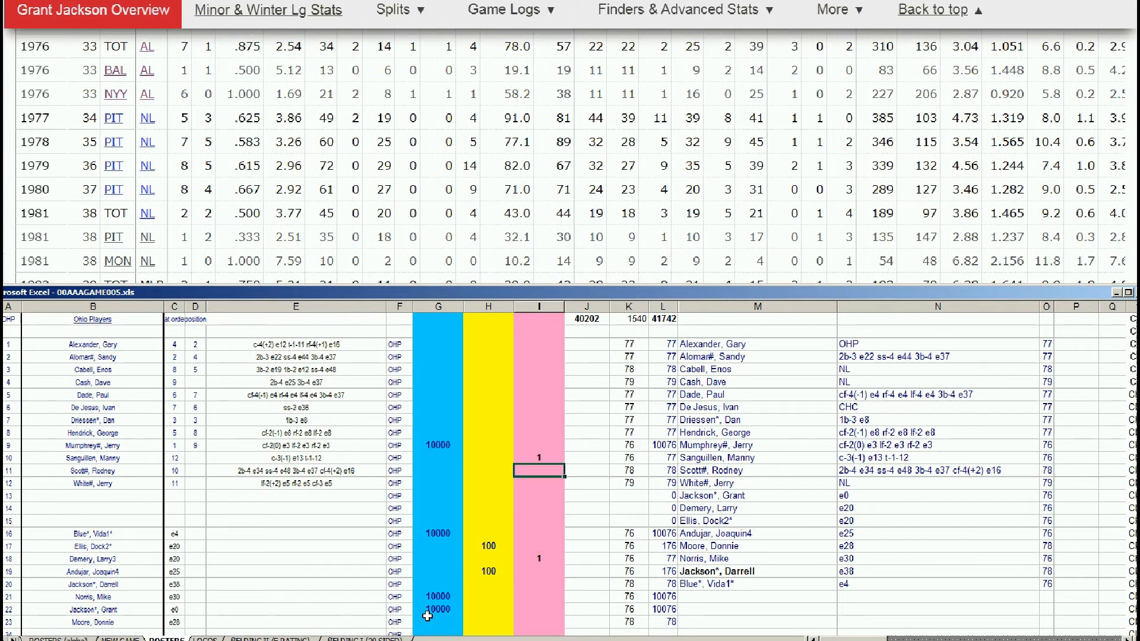
key(Up)
key(Up)
key(Left)
key(Left)
key(Left)
key(Right)
key(Right)
key(Right)
key(Down)
key(Delete)
click(489, 545)
click(495, 572)
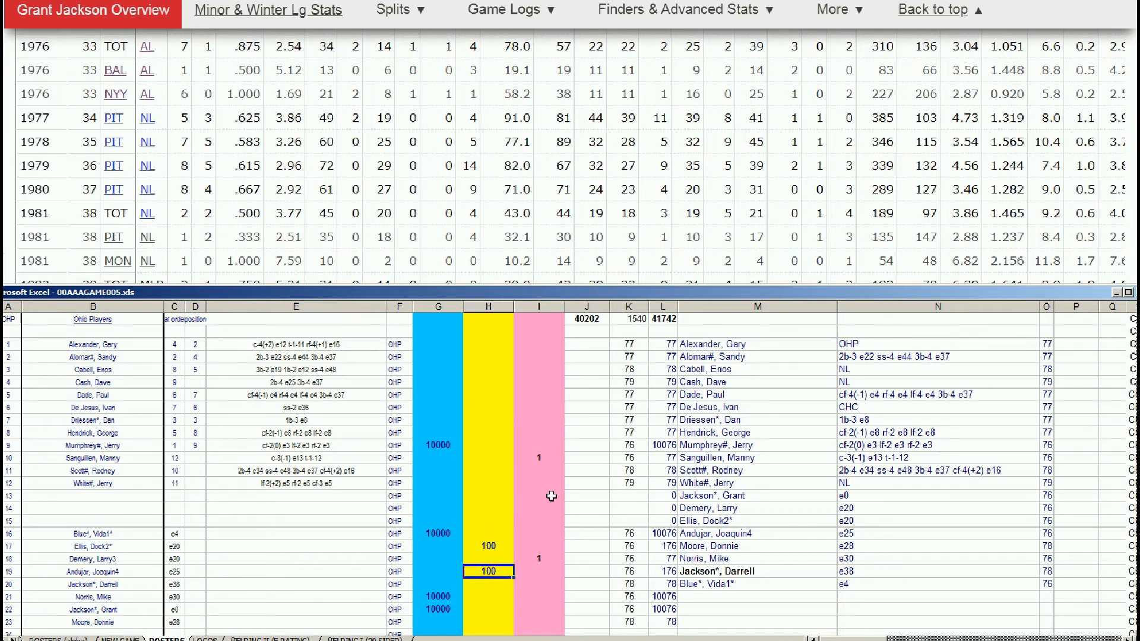
- Check the coloured cells around Manny Sanguillen's row and re-enter 1 in the pink column I for him
click(550, 455)
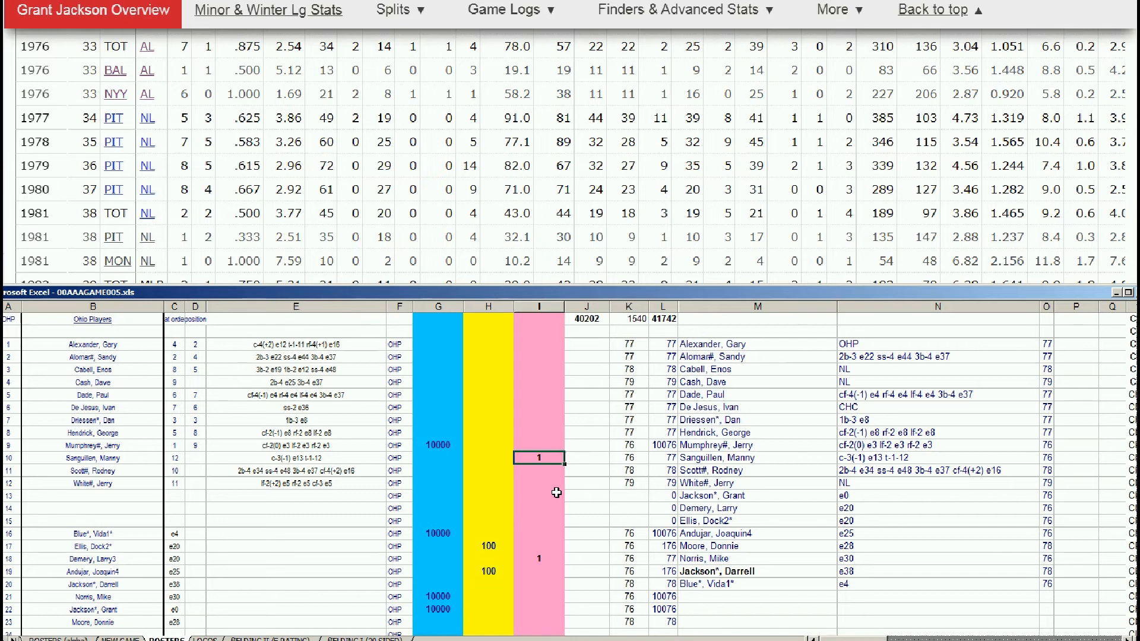
click(541, 433)
click(442, 470)
click(489, 497)
click(553, 472)
click(538, 508)
click(541, 459)
text(1)
click(493, 459)
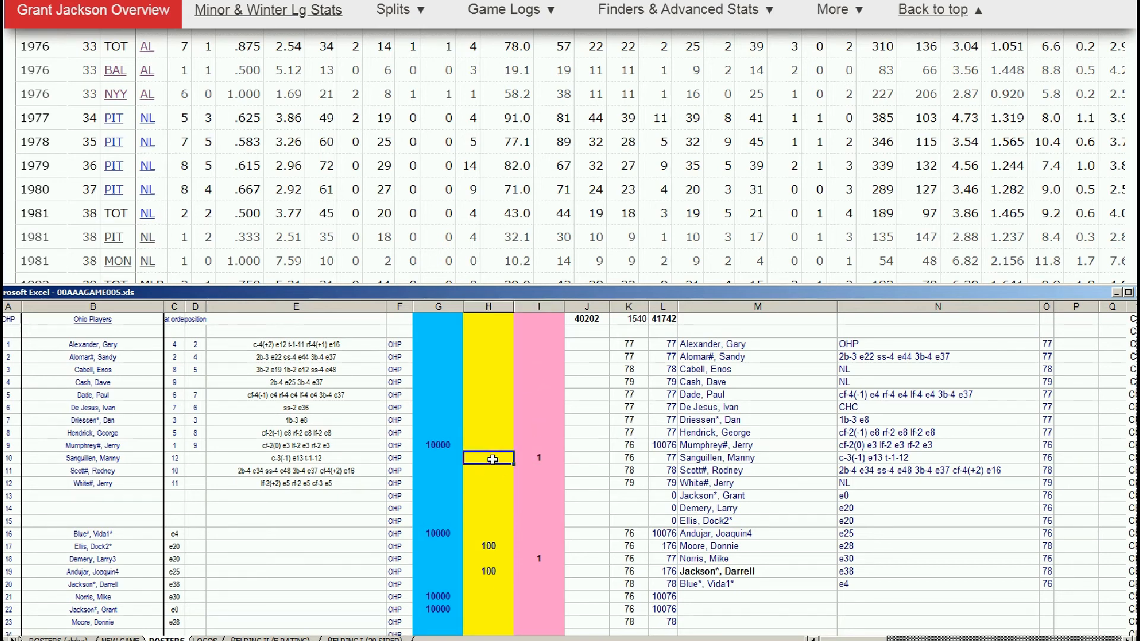
- Review the coloured columns for the position players from Manny Sanguillen to Paul Dade and the combined total in column J
click(432, 462)
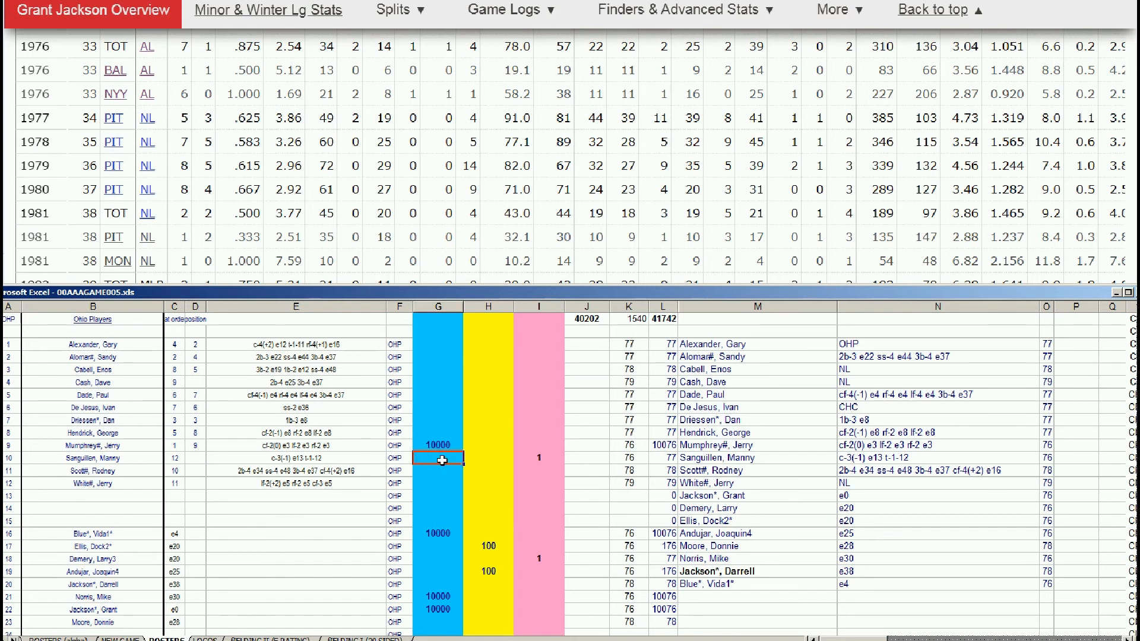
click(540, 460)
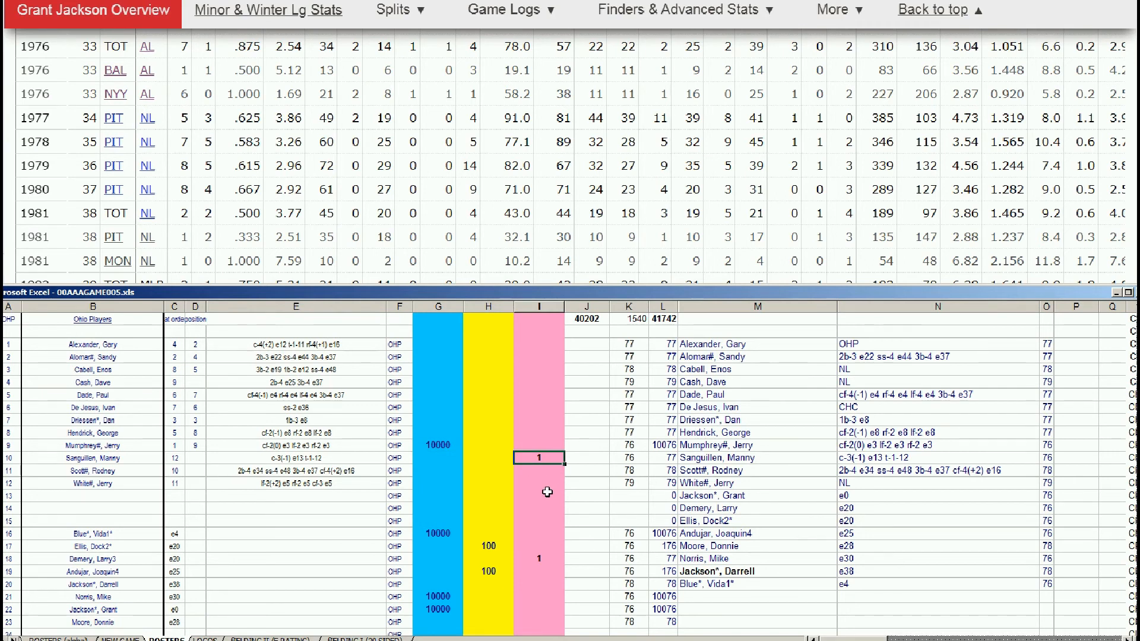
click(440, 500)
click(492, 500)
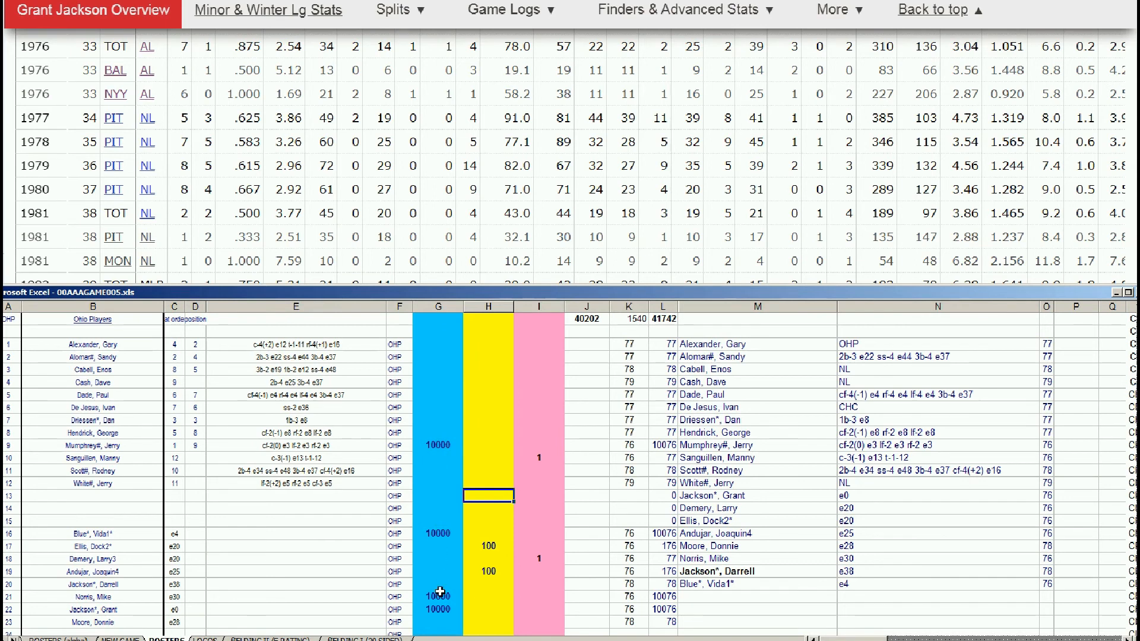
click(487, 470)
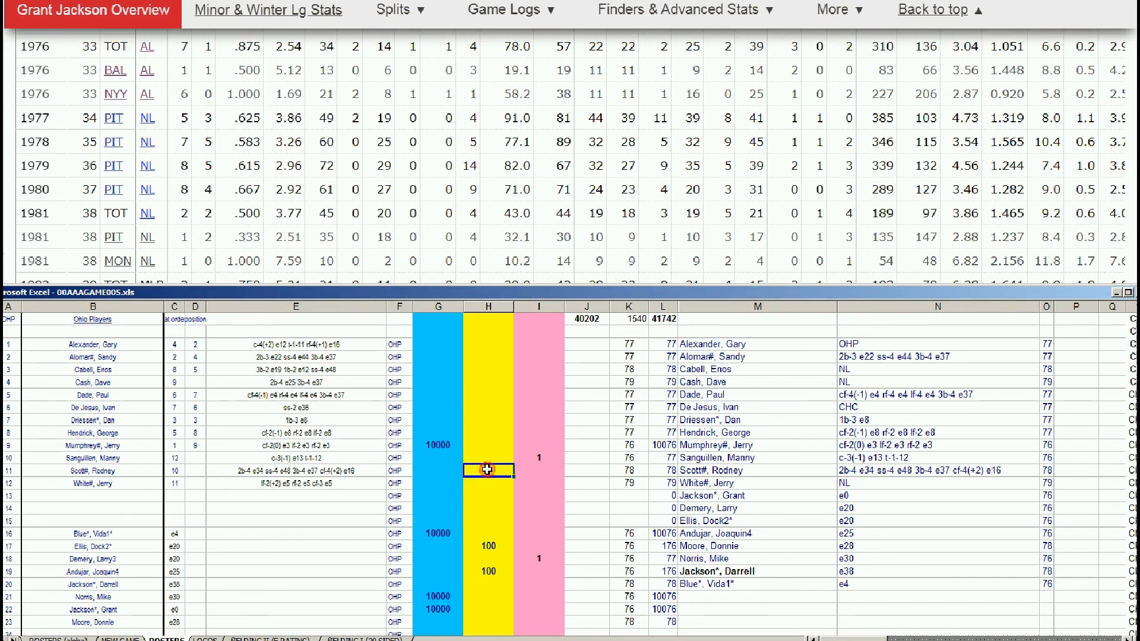
click(594, 321)
click(487, 421)
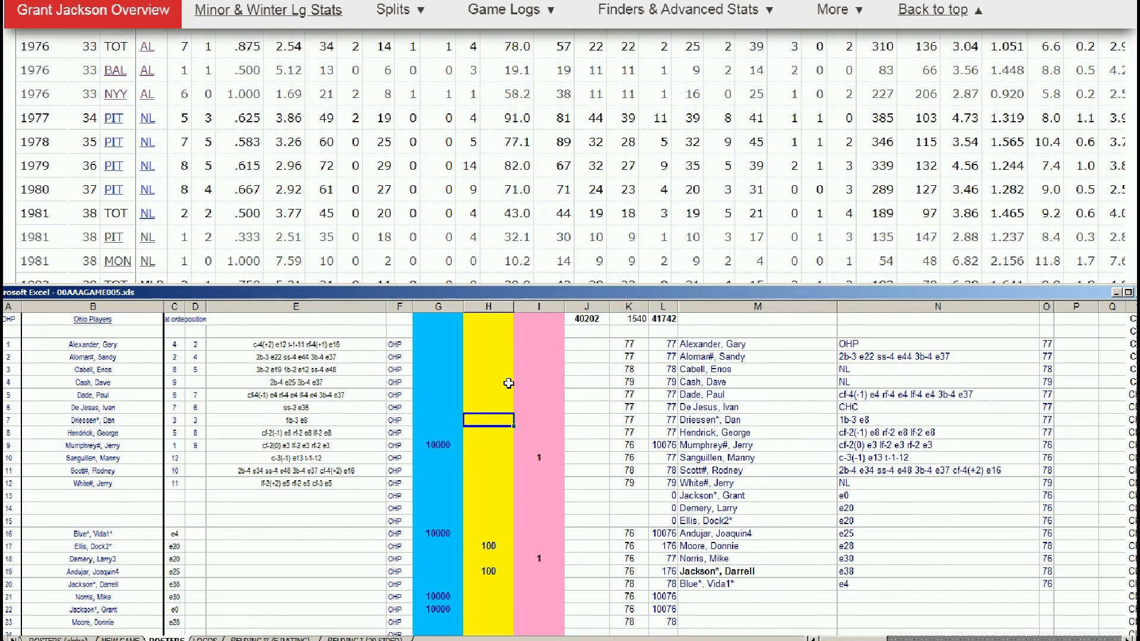
click(488, 395)
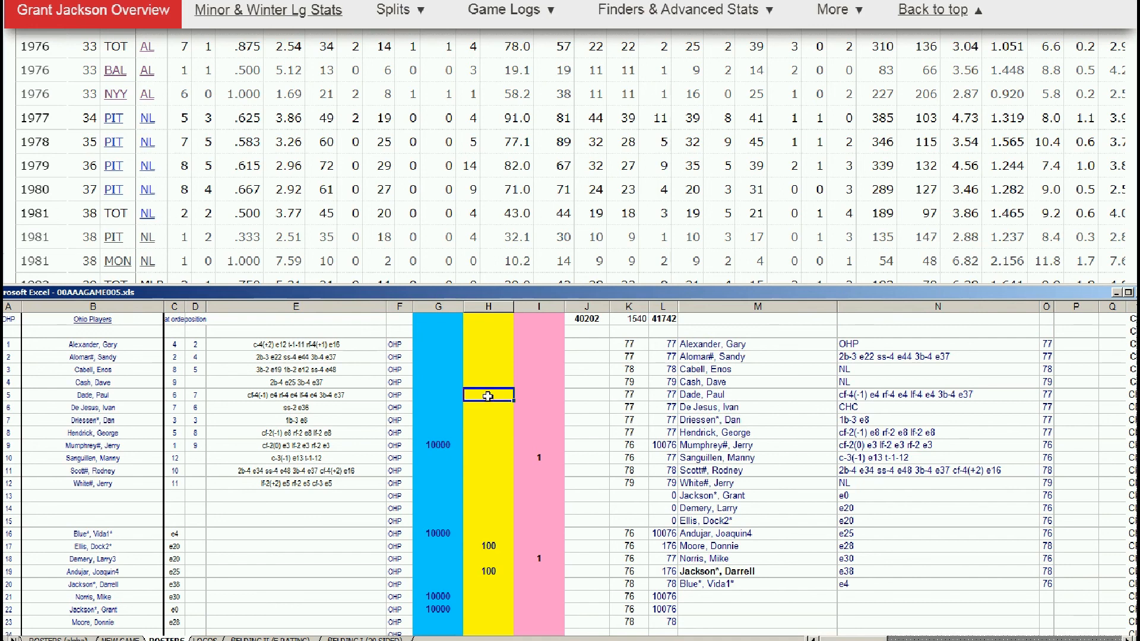